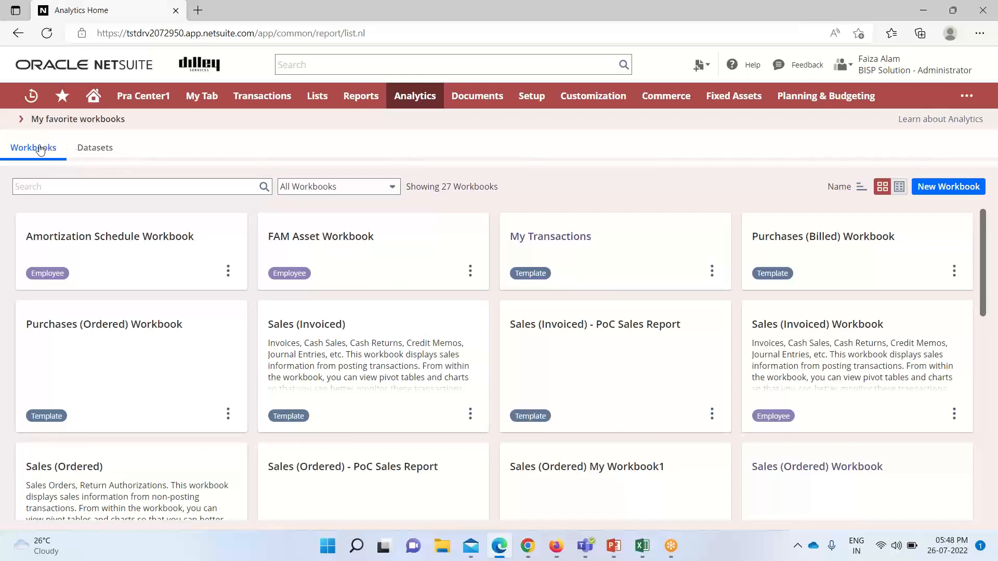
- Look through the available analytics workbooks and open Sales Order Workbook DB
scroll(376, 229, "down", 10)
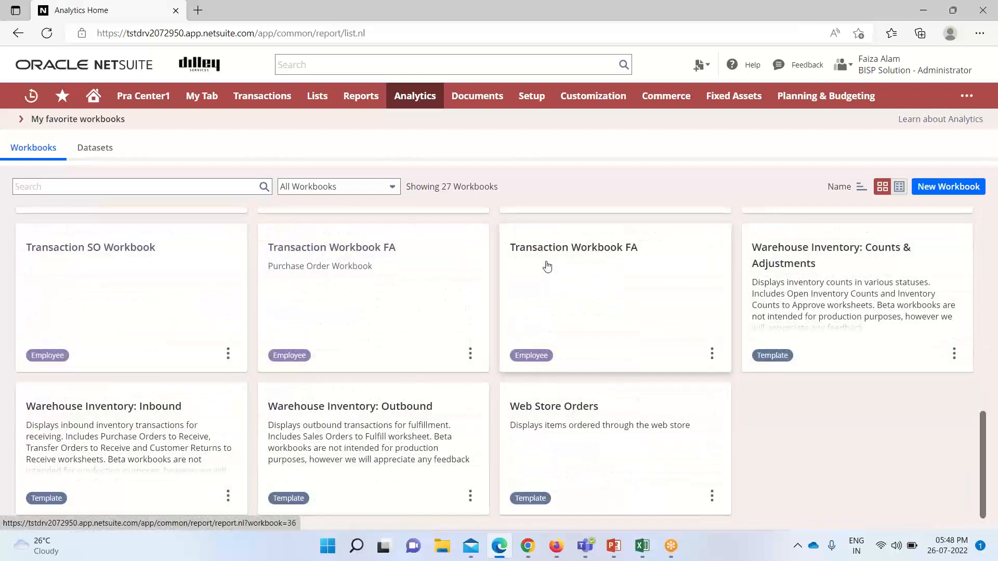
scroll(814, 273, "up", 5)
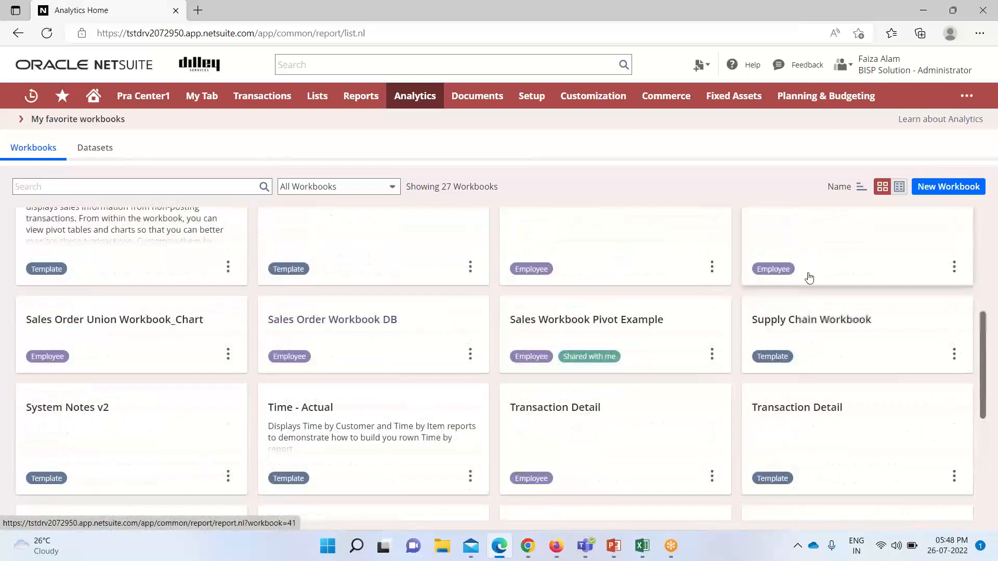
scroll(824, 285, "up", 4)
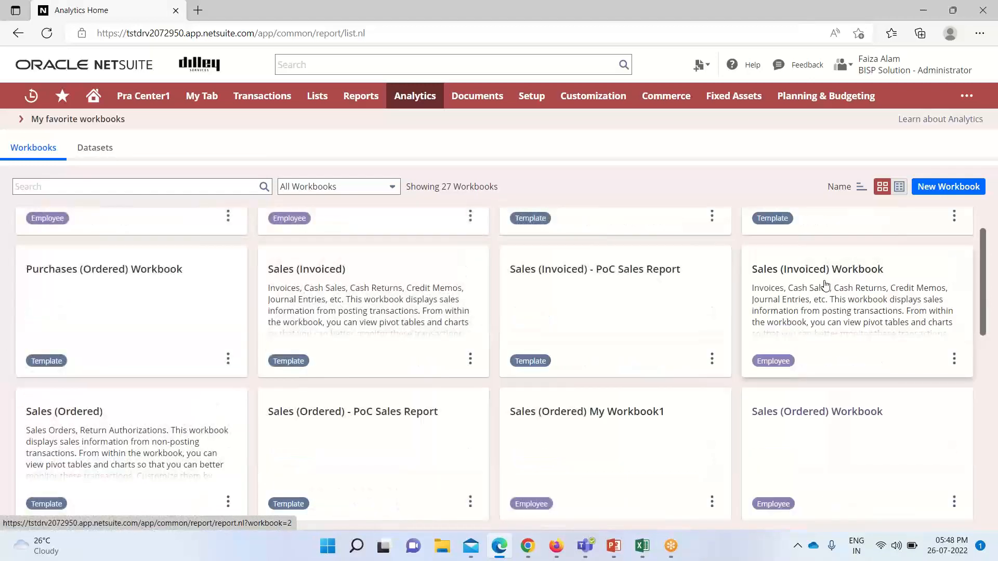
scroll(826, 284, "up", 1)
scroll(826, 286, "down", 3)
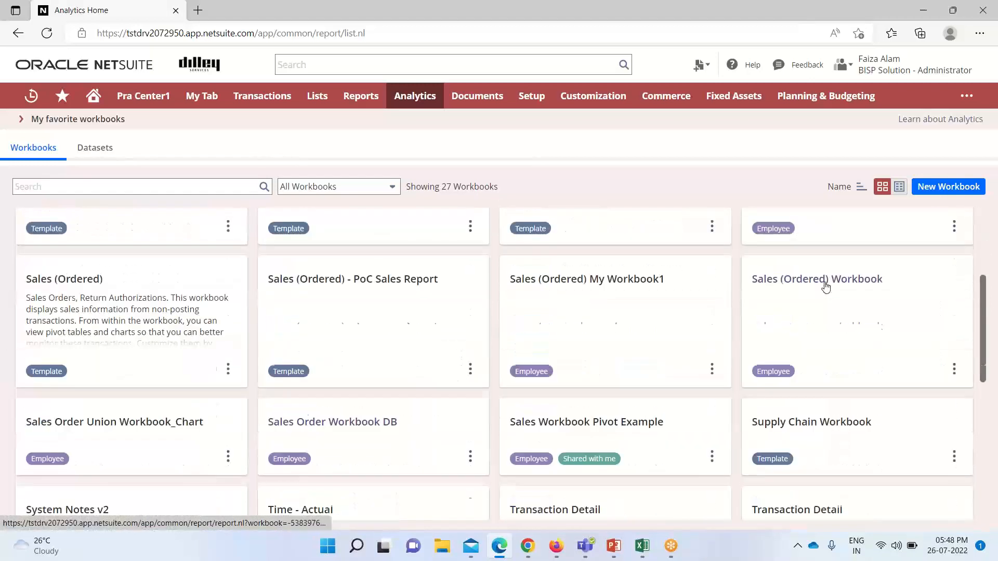
scroll(826, 285, "down", 6)
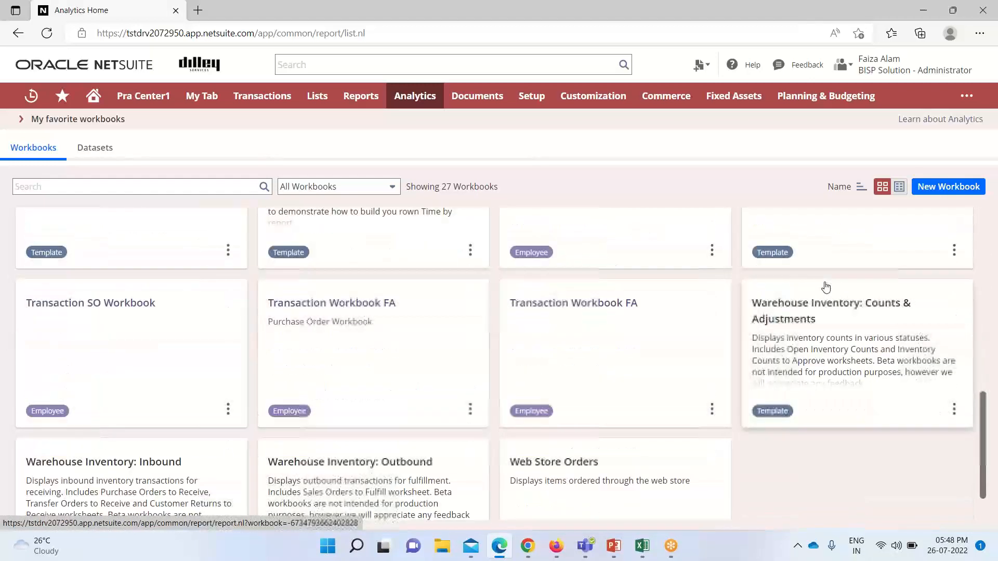
scroll(826, 286, "down", 1)
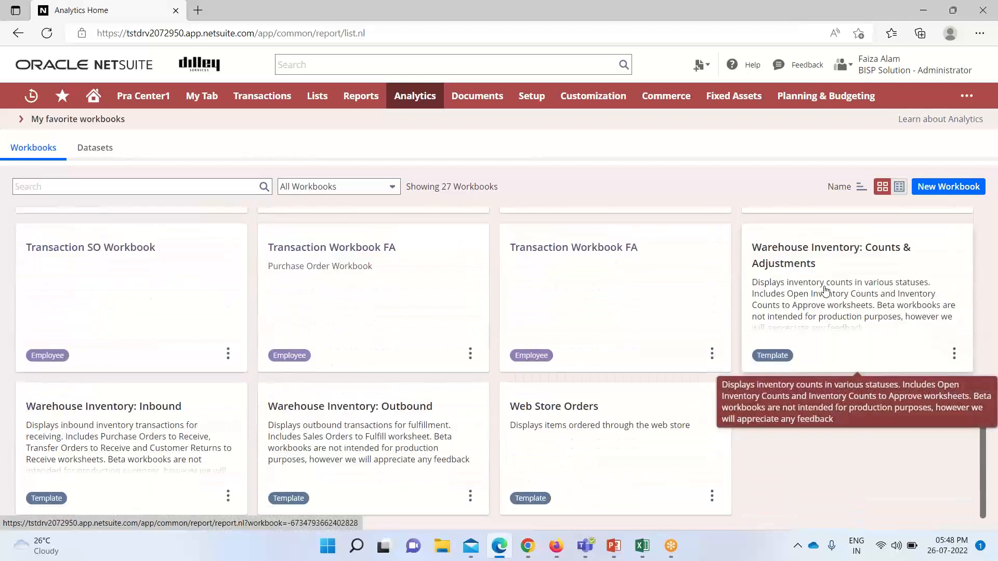
scroll(804, 290, "up", 3)
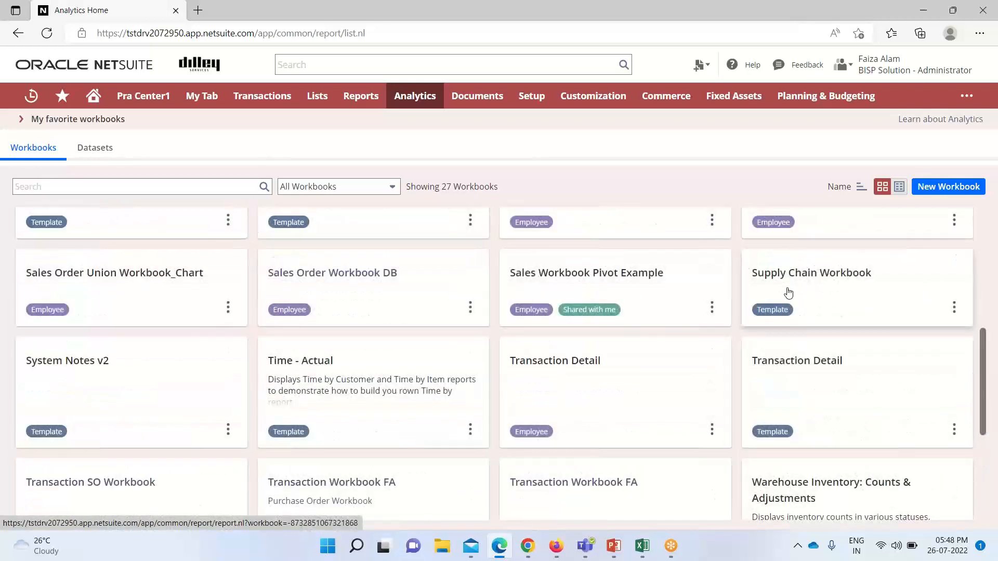
left_click(344, 277)
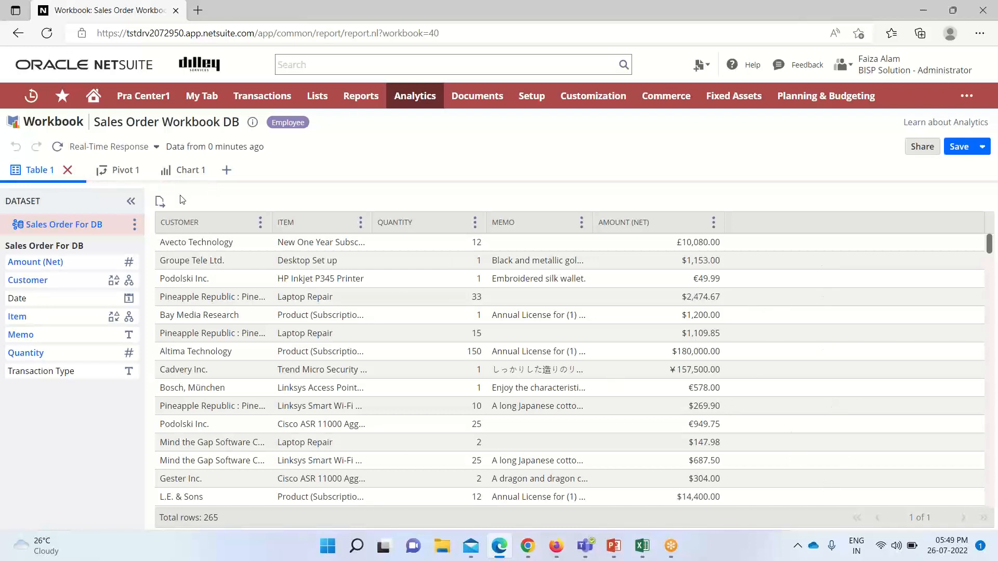
- View the workbook's Pivot 1, and change Chart 1 to a basic Column Chart
left_click(110, 171)
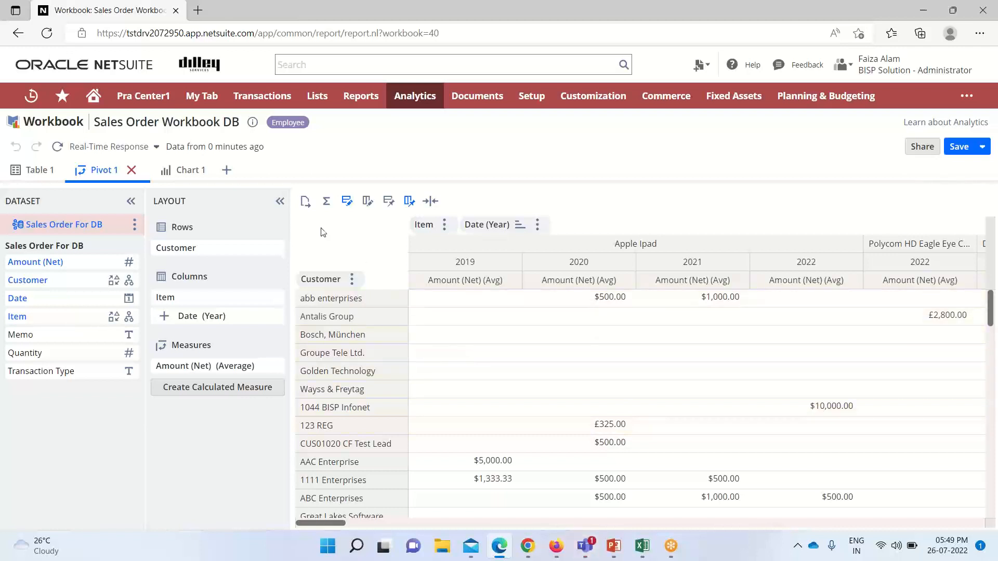
left_click(183, 172)
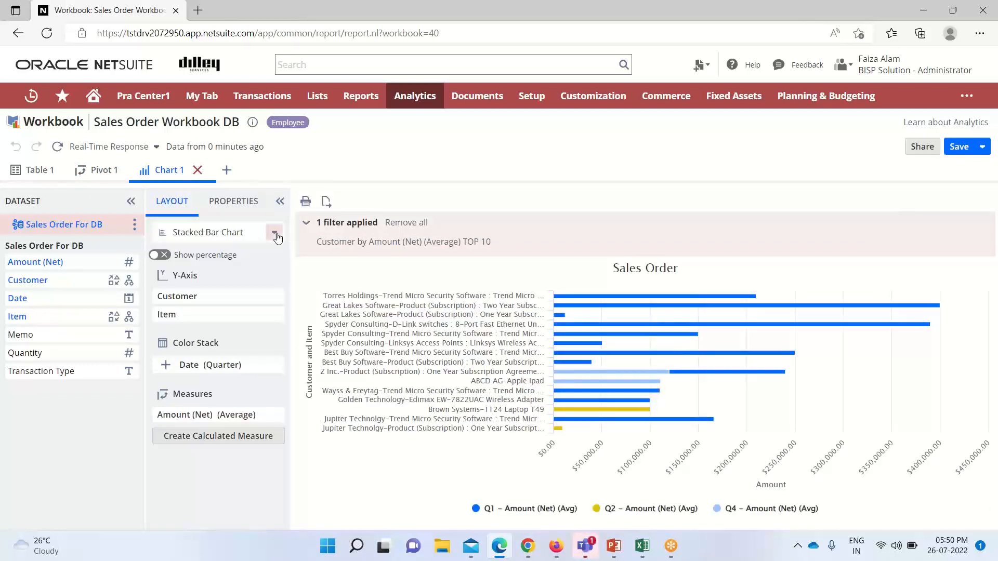
left_click(343, 288)
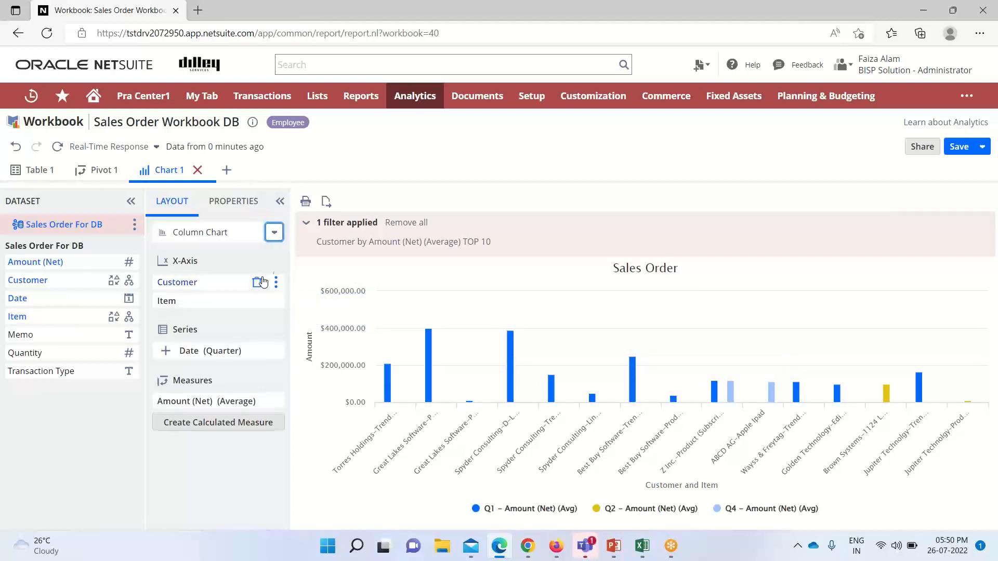
mouse_move(271, 363)
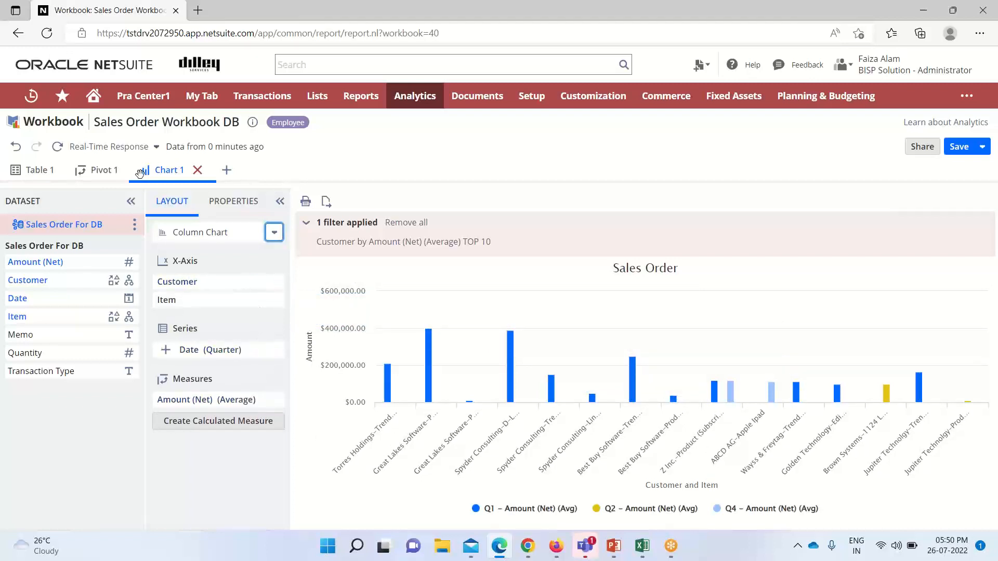
- Review the available chart types and the sort and filter options for the Customer field on the X-axis
left_click(273, 234)
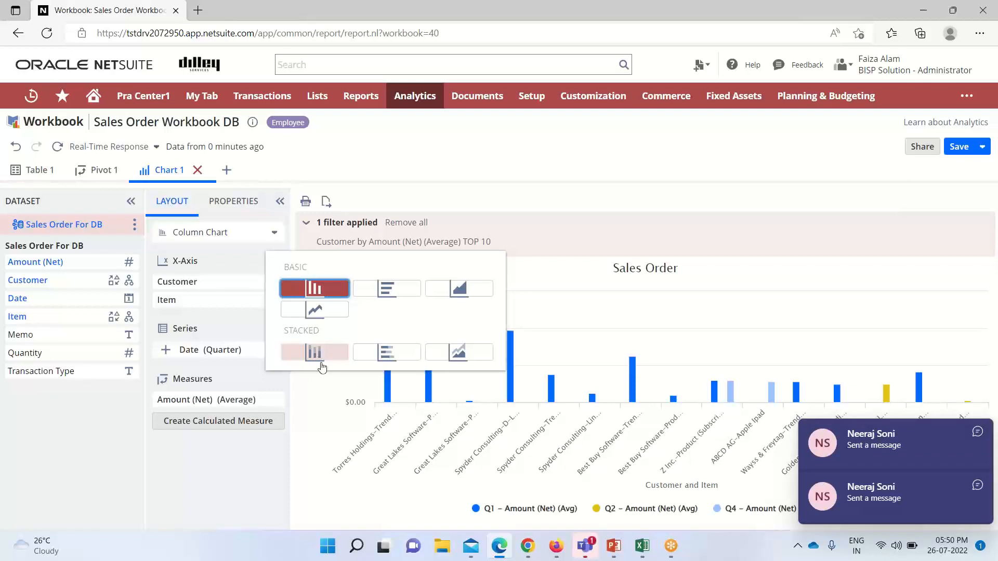
left_click(333, 378)
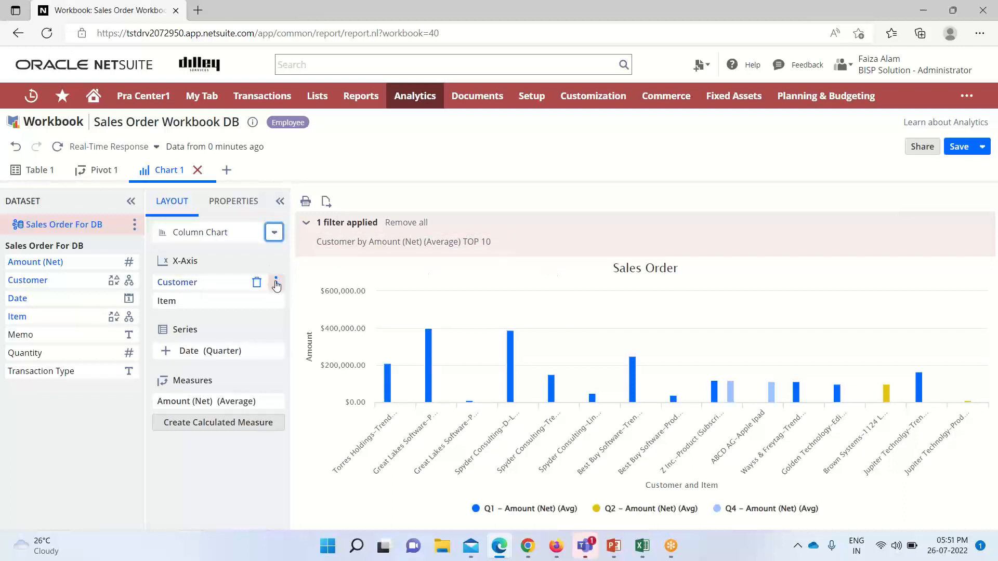
left_click(276, 285)
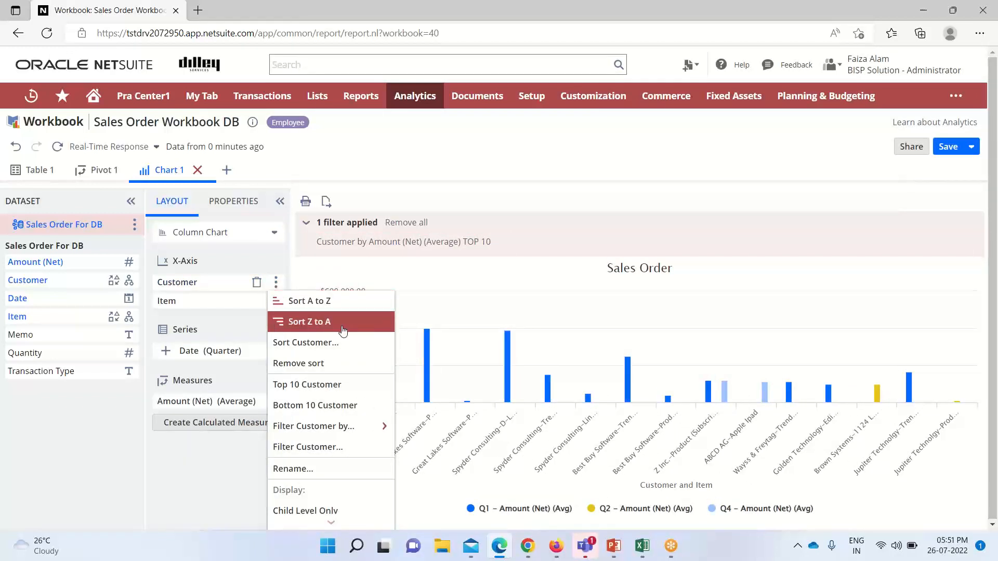
mouse_move(353, 405)
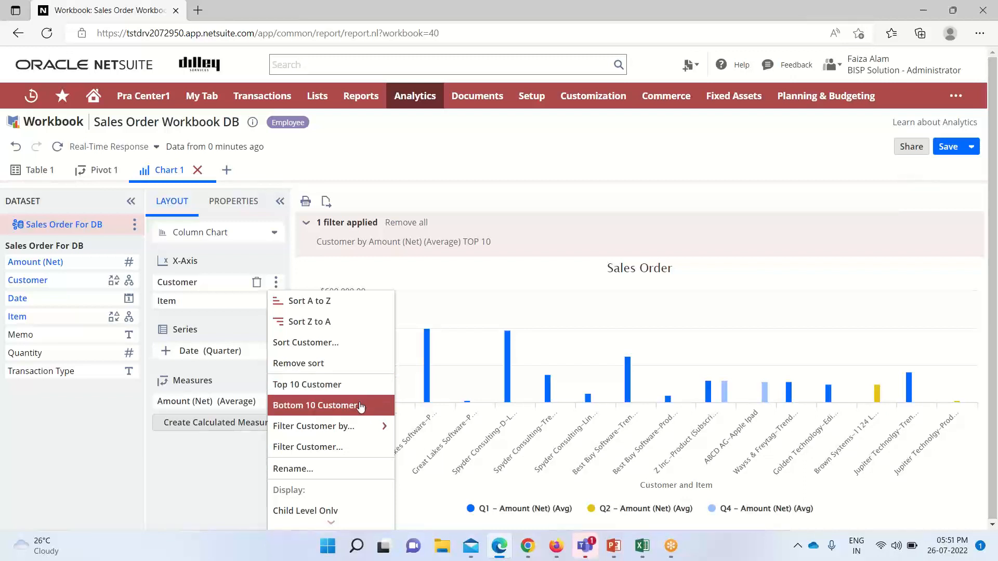
mouse_move(361, 426)
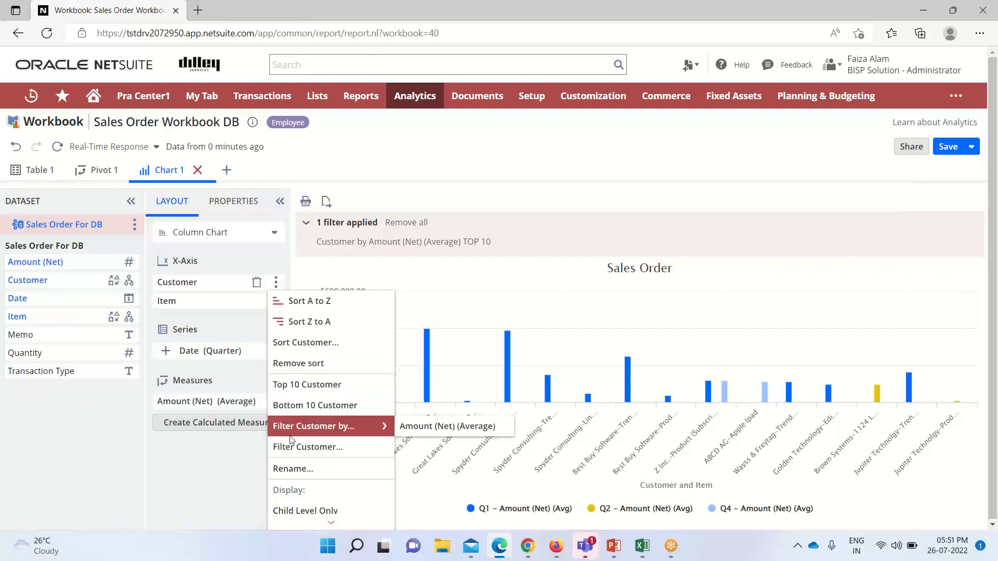
left_click(217, 483)
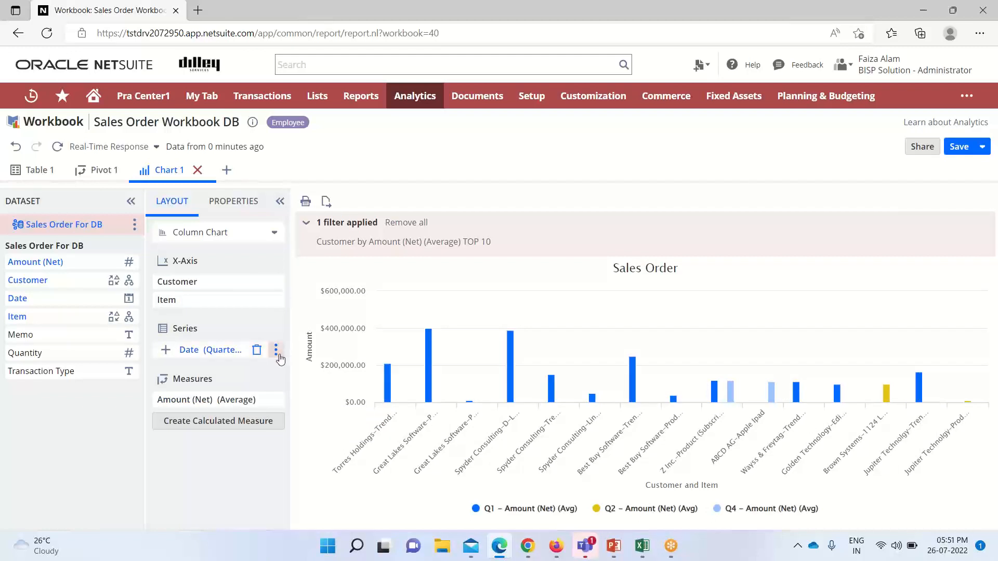
- Examine the sort, filter and date hierarchy options of the Date (Quarter) series
left_click(277, 355)
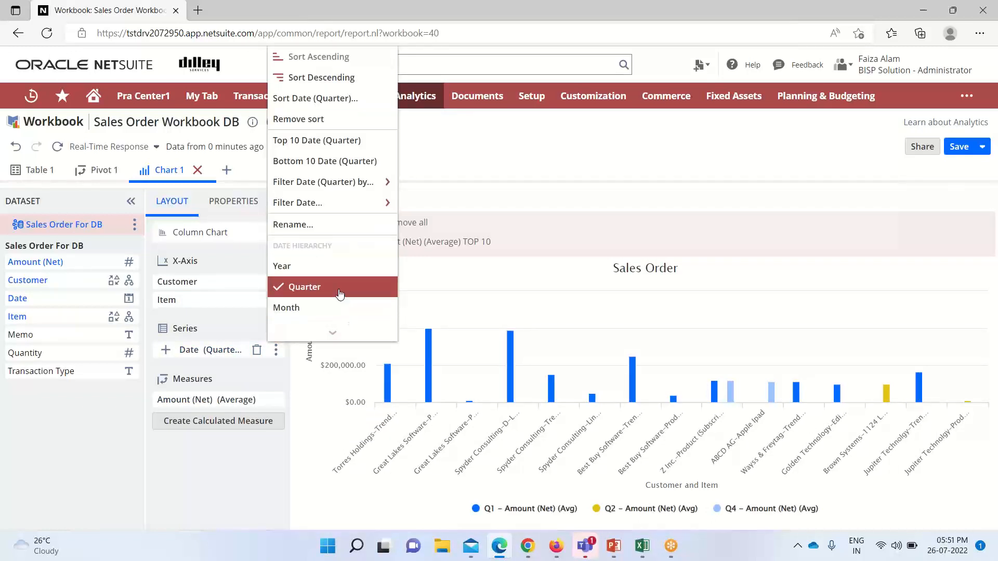
mouse_move(342, 327)
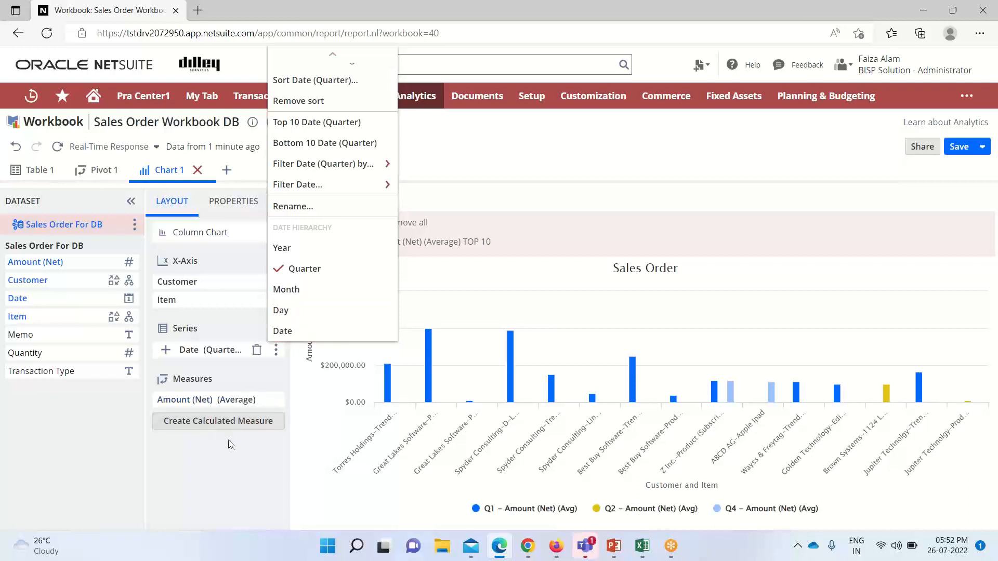
left_click(517, 142)
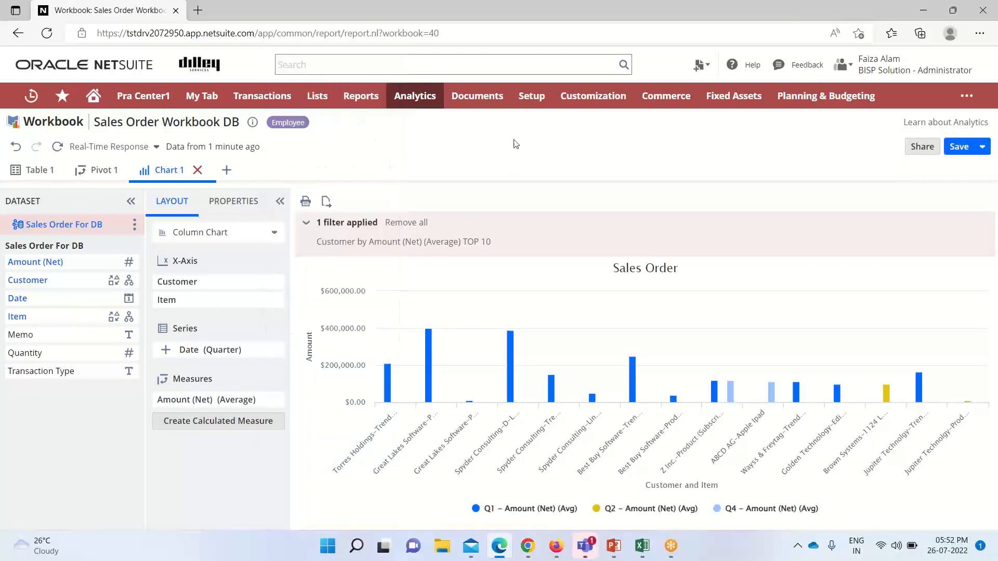
- Check Chart 1's title and axis properties, return to its layout, and save the workbook
left_click(262, 206)
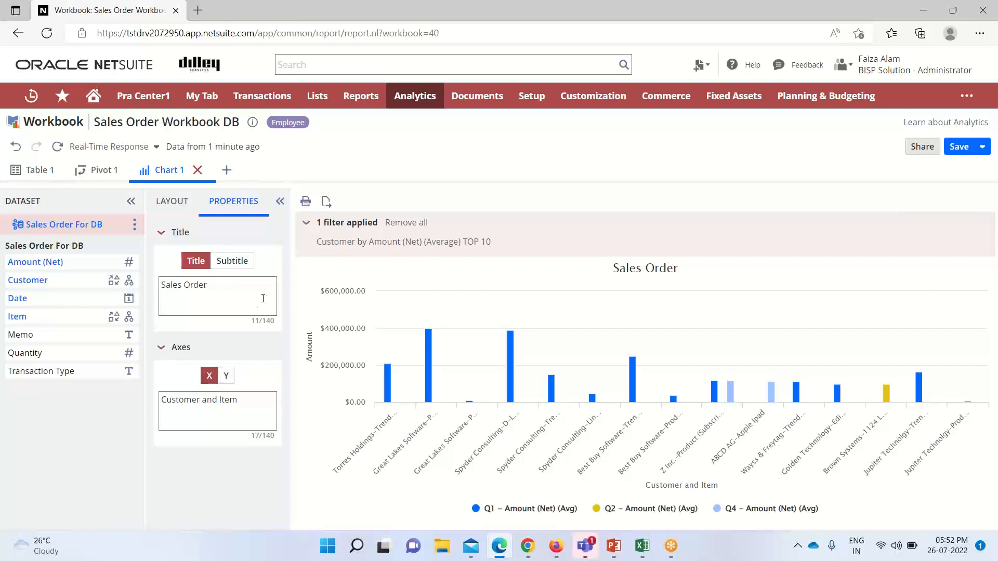
left_click(181, 204)
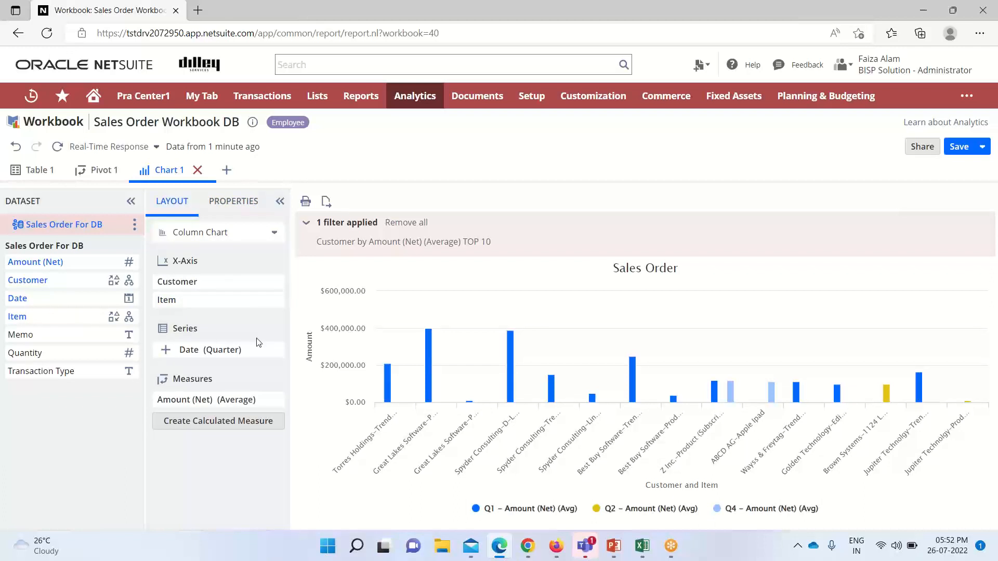
mouse_move(259, 402)
left_click(952, 145)
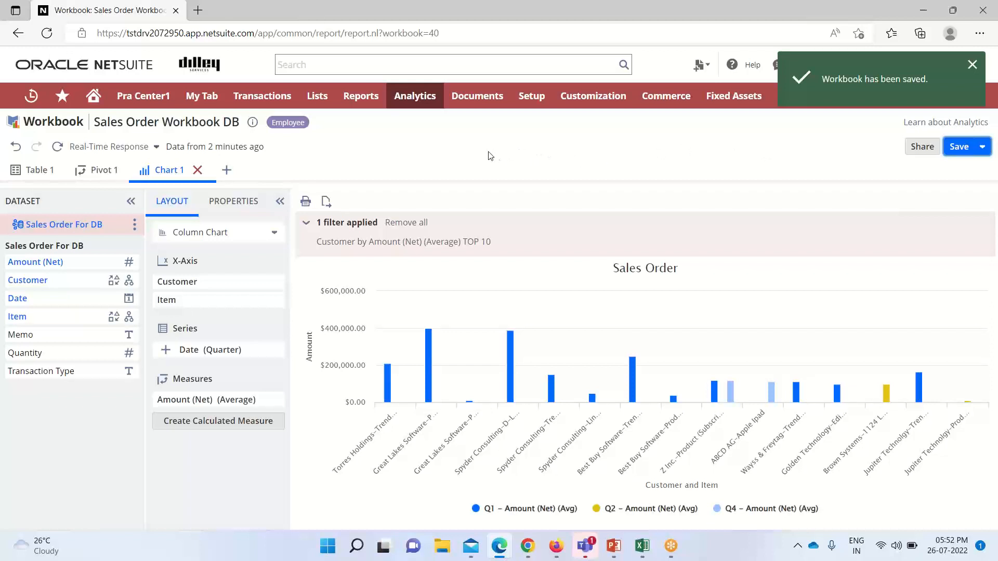
- Personalize the Home dashboard by adding two Analytics portlets from the standard content
left_click(93, 98)
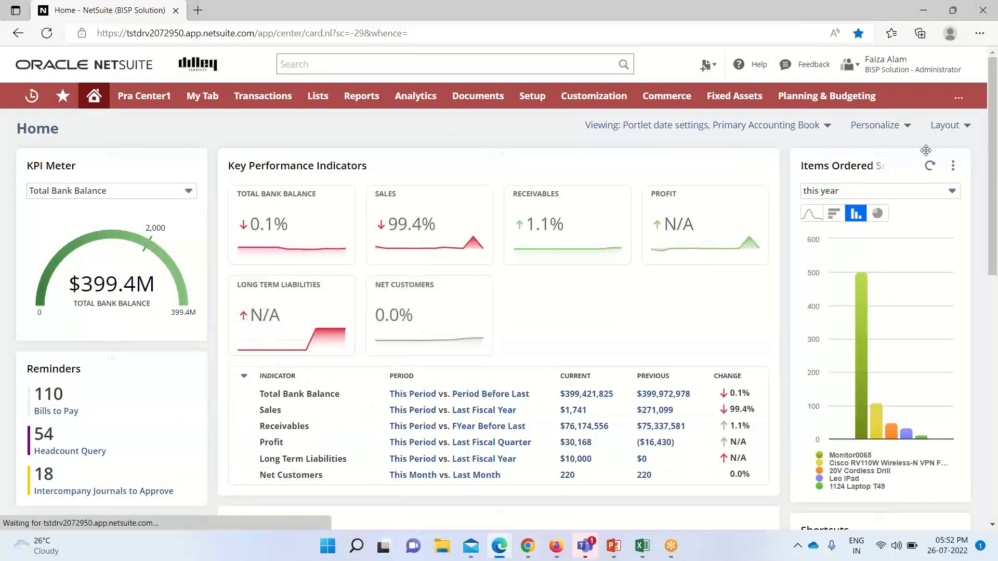
left_click(908, 130)
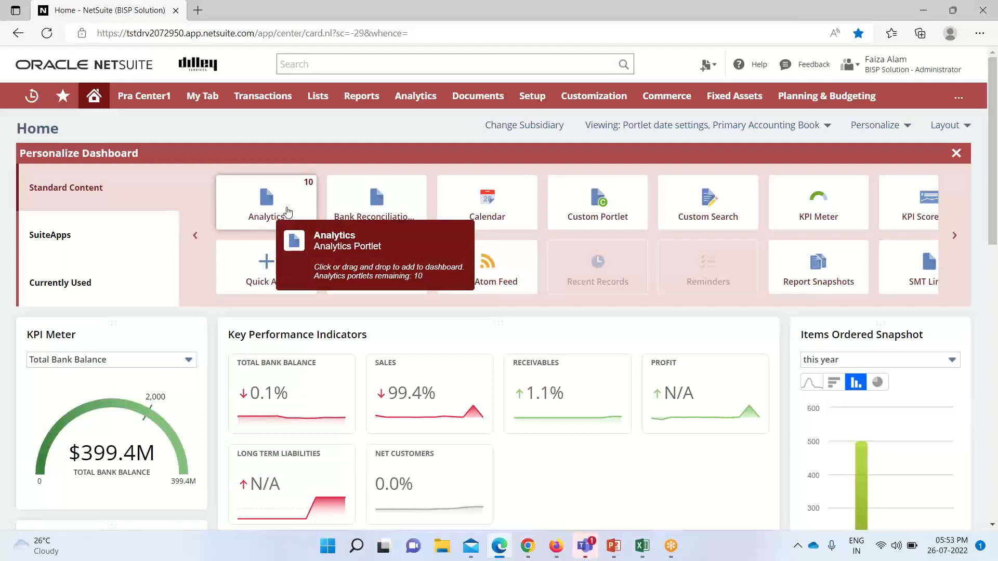
left_click(289, 212)
left_click(288, 212)
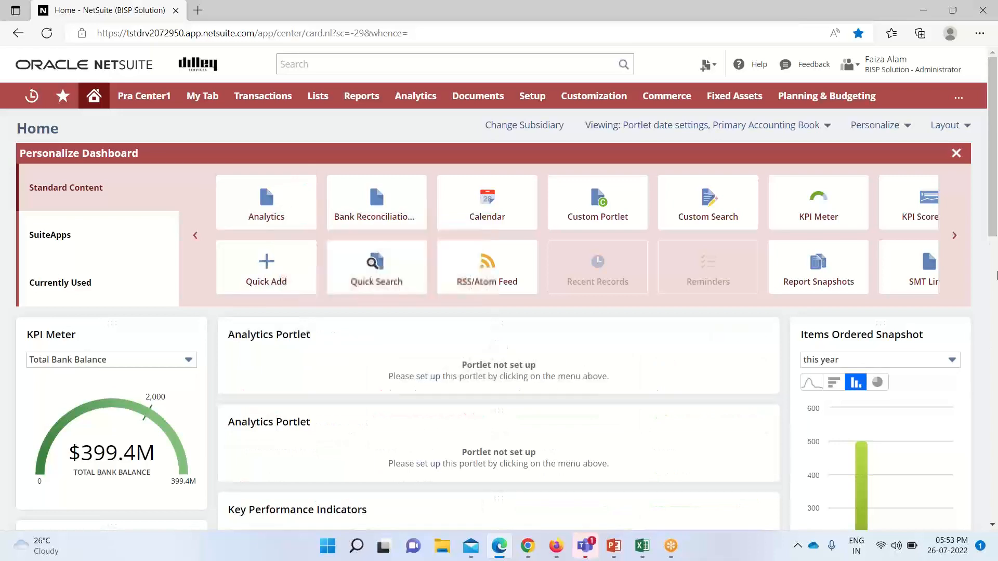
left_click(956, 154)
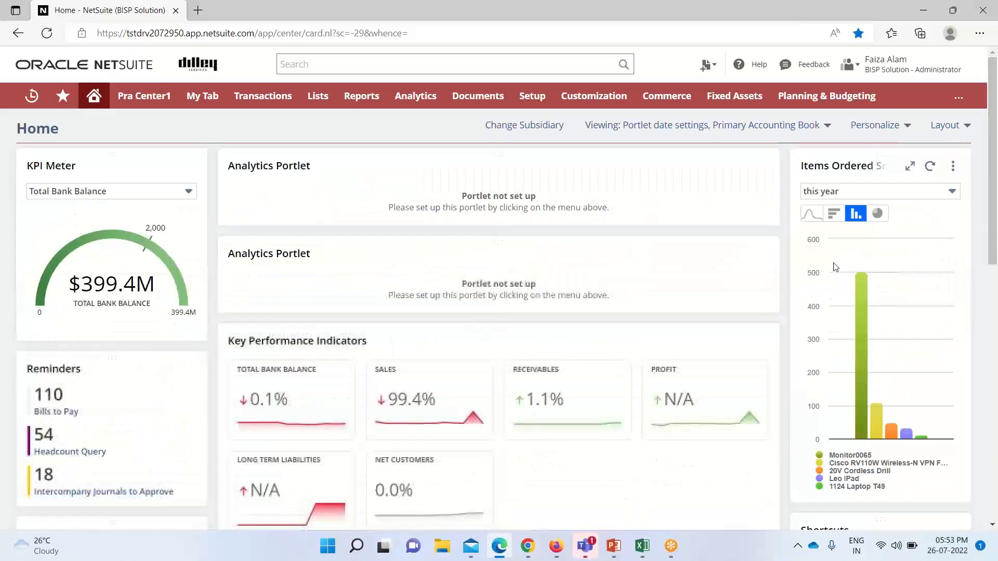
- Start setting up the first empty Analytics portlet and make it a Pivot Portlet
left_click(763, 166)
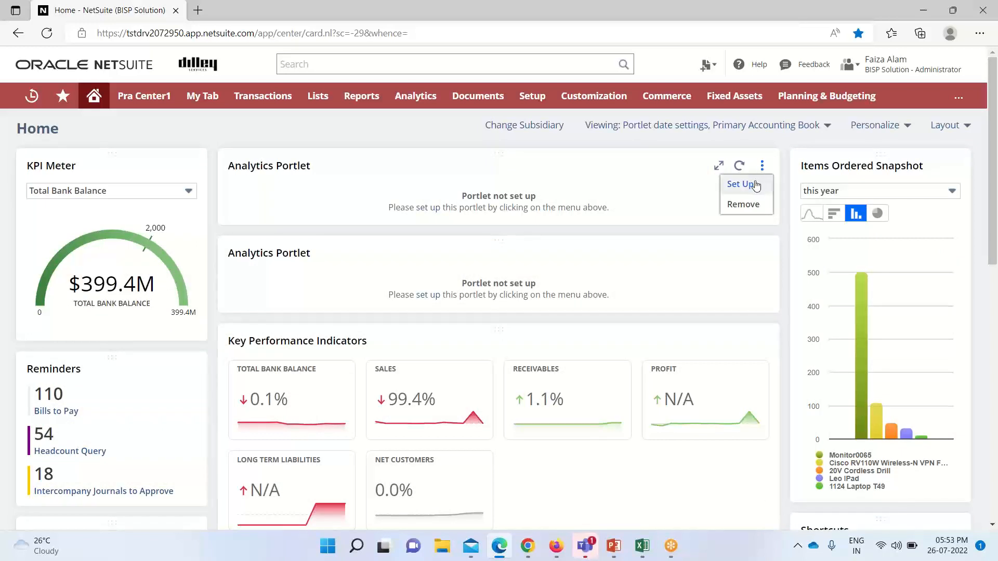
left_click(755, 185)
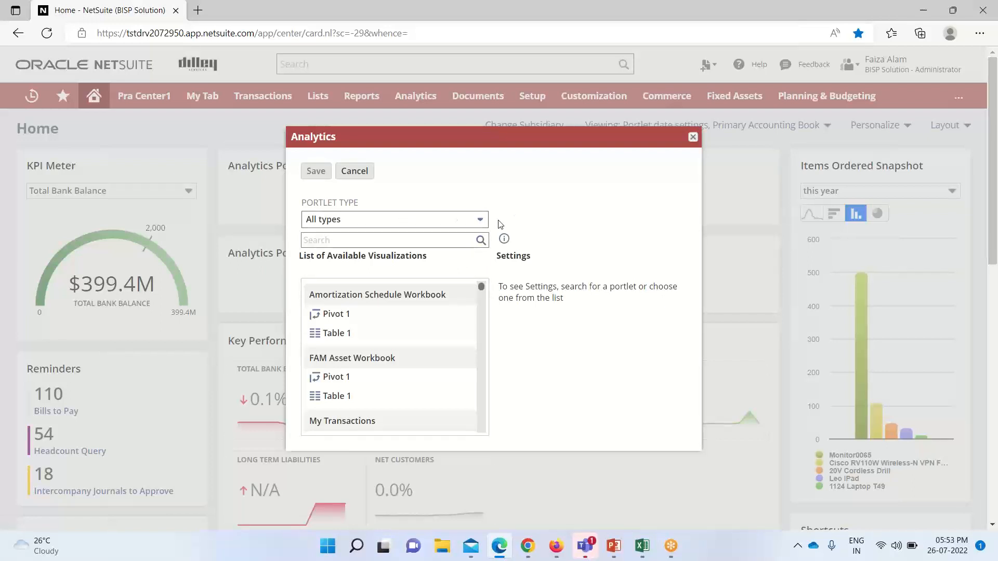
left_click(481, 222)
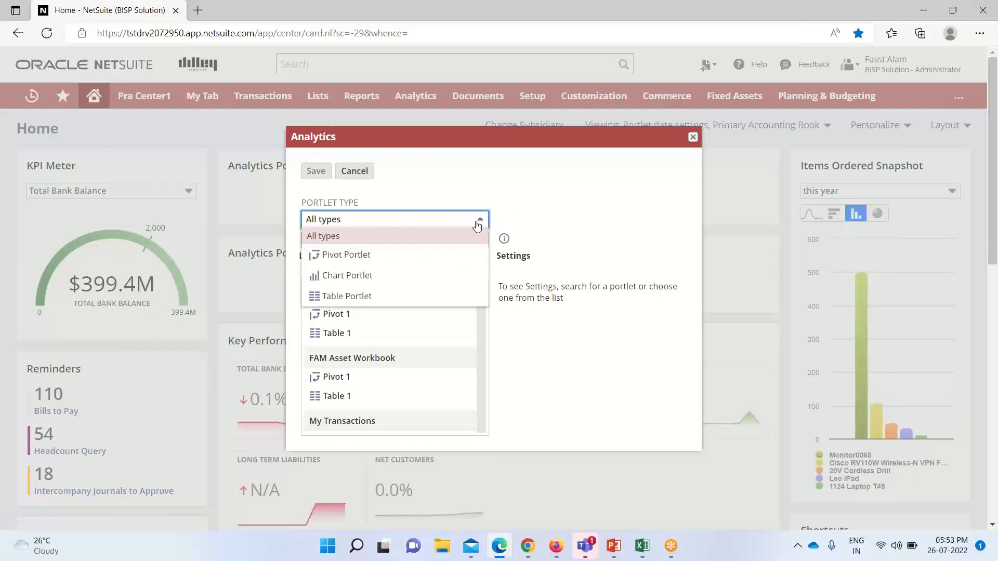
left_click(412, 255)
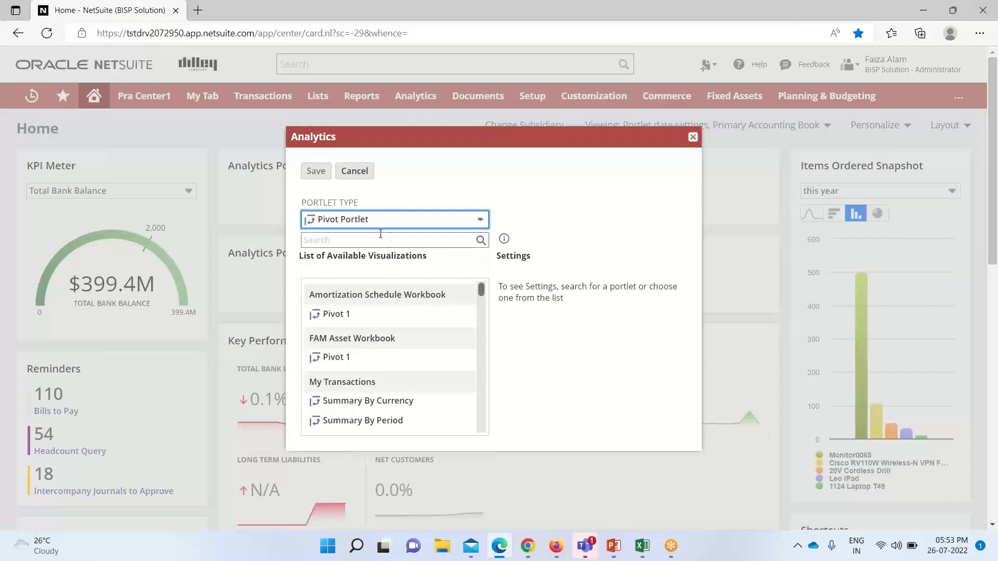
- Choose Pivot 1 of the Sales Order Workbook DB as the portlet's visualization
scroll(462, 315, "down", 1)
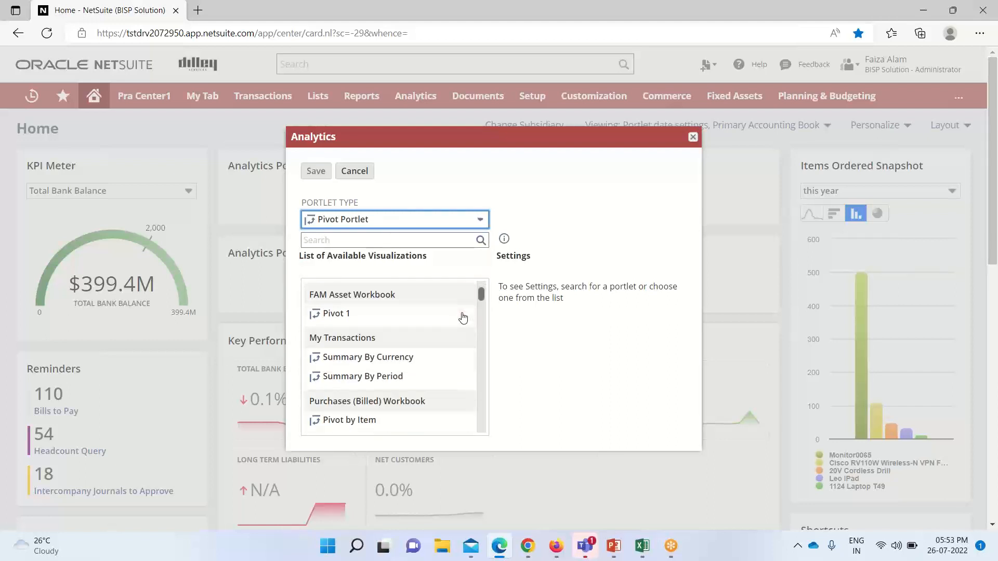
scroll(464, 307, "up", 1)
scroll(442, 288, "down", 2)
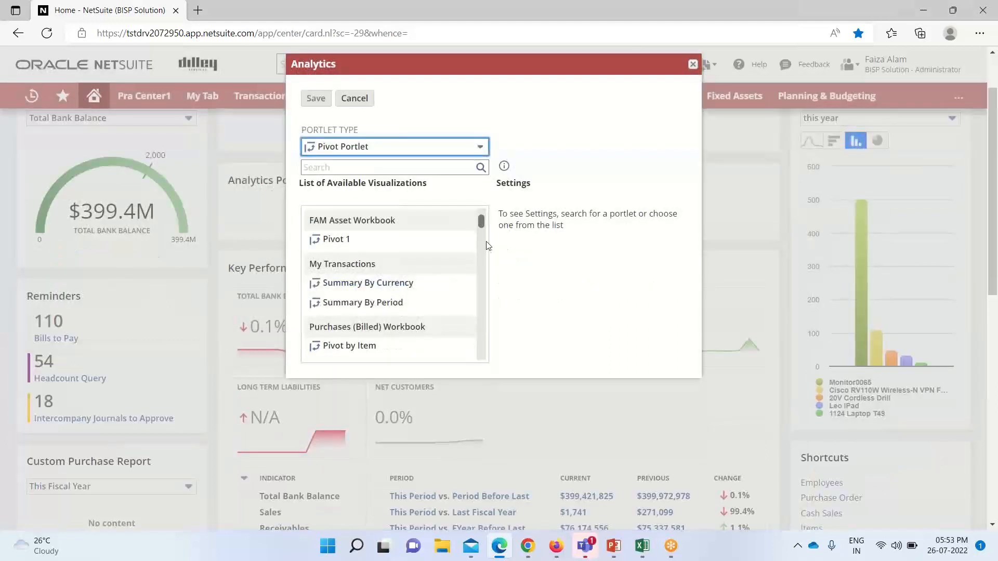
scroll(486, 242, "down", 3)
scroll(486, 238, "up", 3)
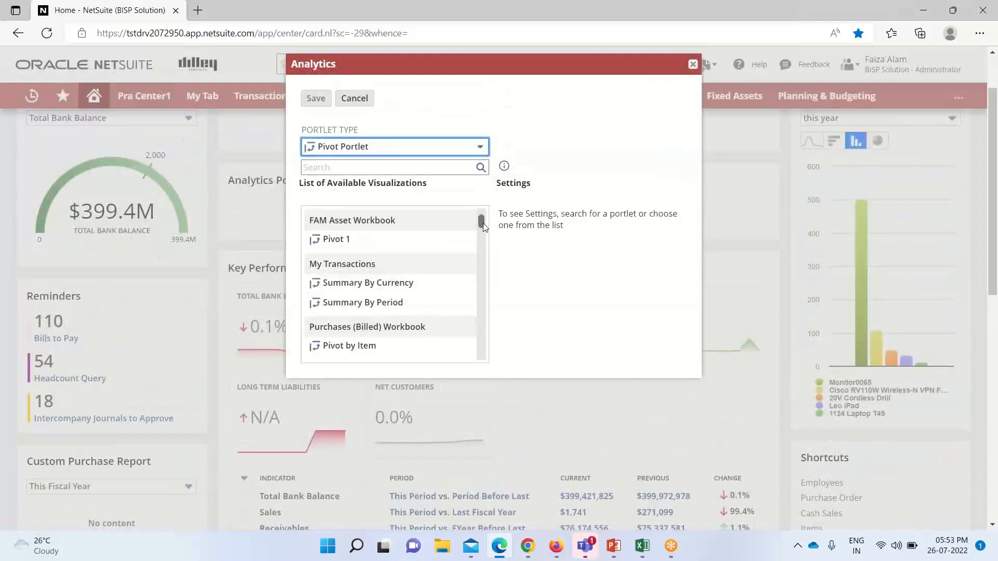
scroll(483, 226, "down", 2)
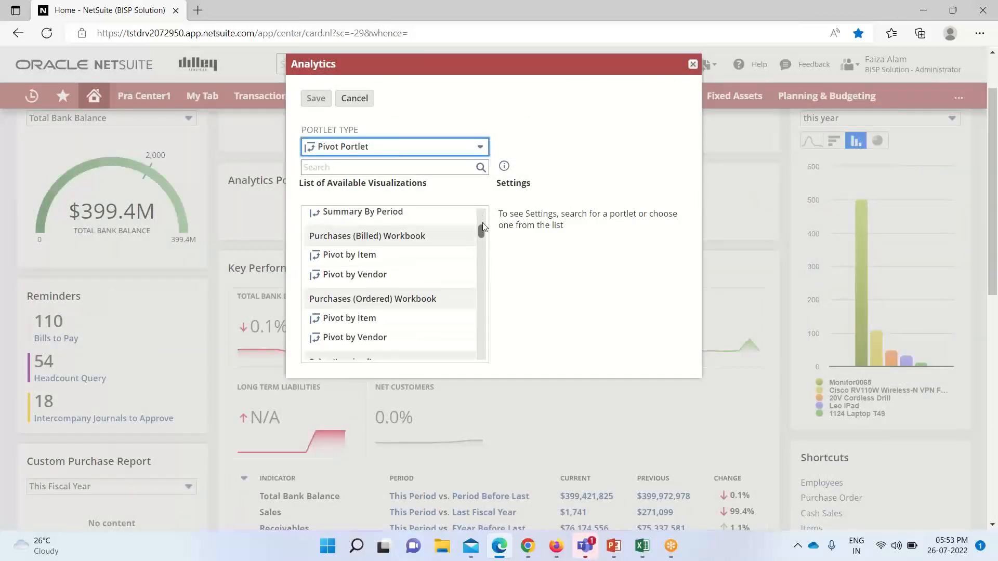
scroll(482, 226, "down", 3)
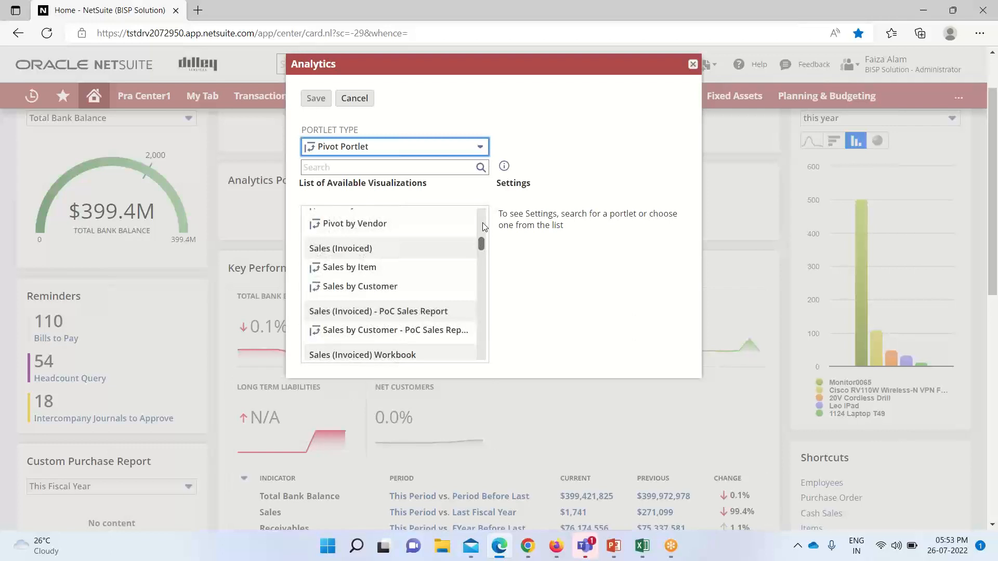
scroll(483, 222, "down", 3)
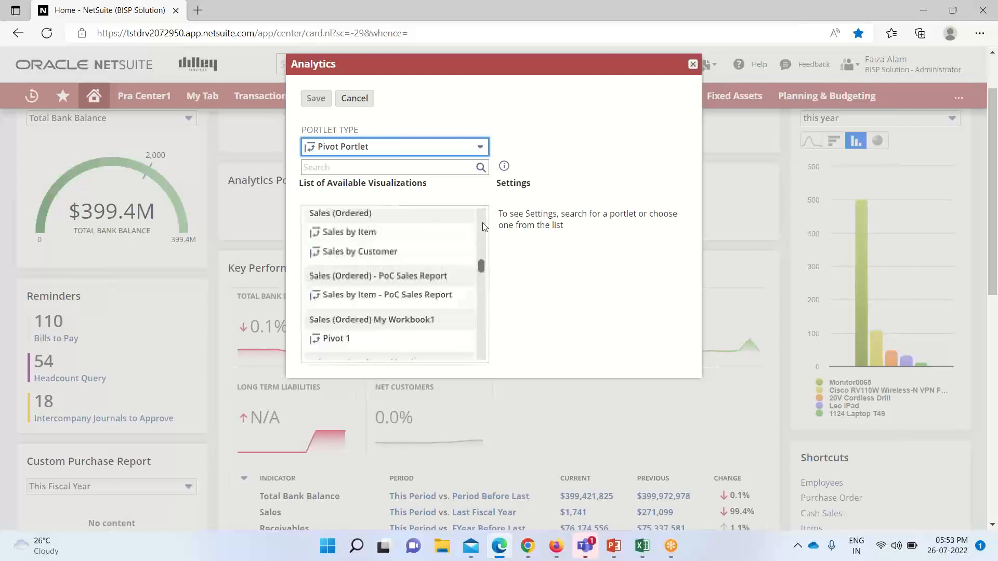
scroll(482, 223, "down", 3)
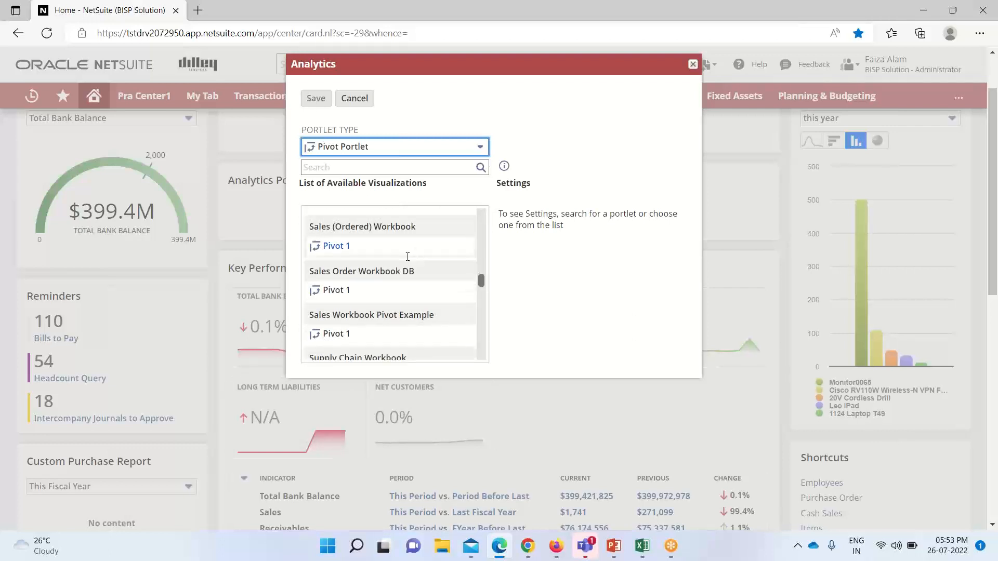
left_click(376, 290)
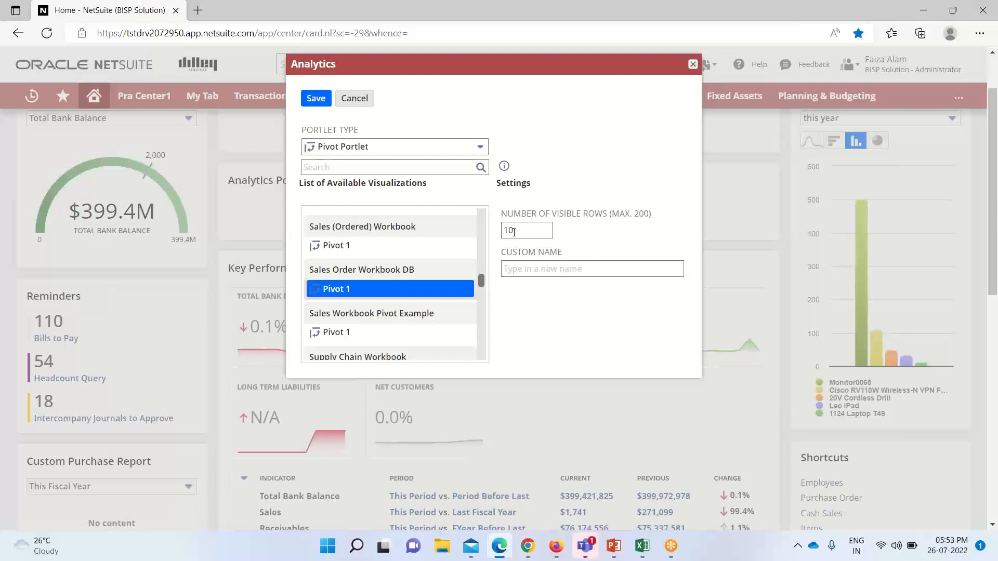
- Give the pivot portlet the custom name "Pivot Table For Sales Order" and save its setup
left_click(514, 267)
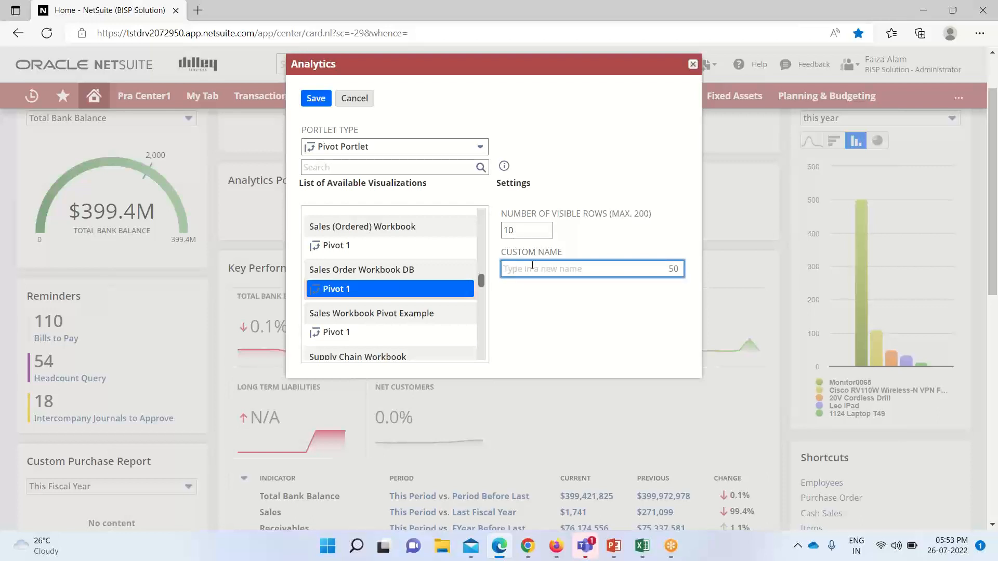
type("Pi")
type("vot Table For Sales Order")
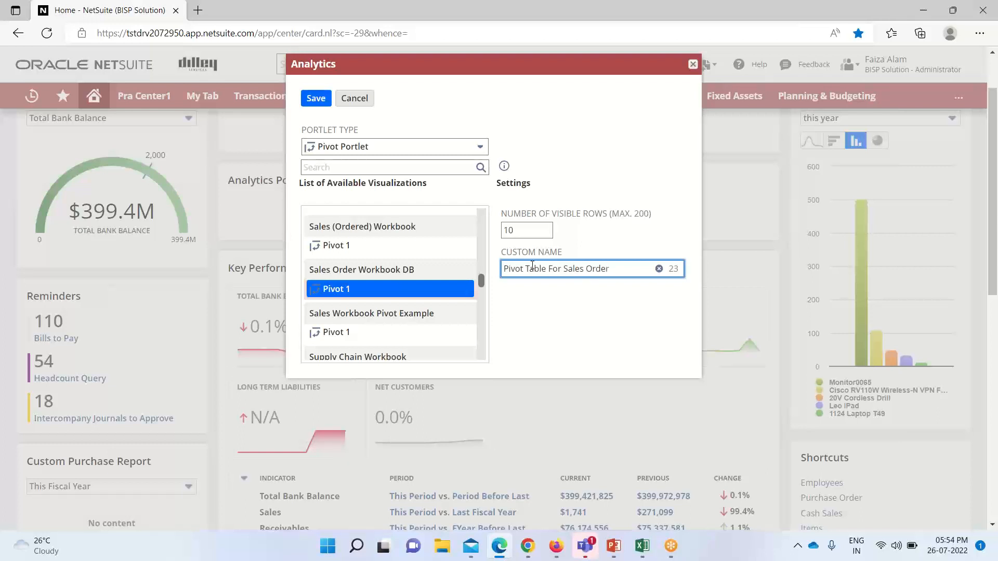
left_click(314, 99)
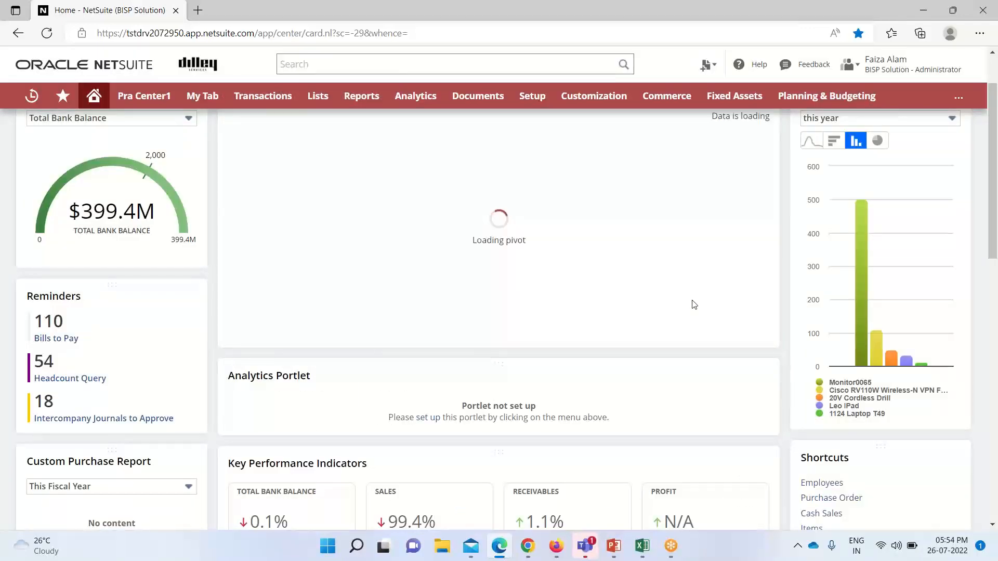
- Review the customer rows and yearly item amounts in the Pivot Table For Sales Order portlet
scroll(726, 307, "up", 2)
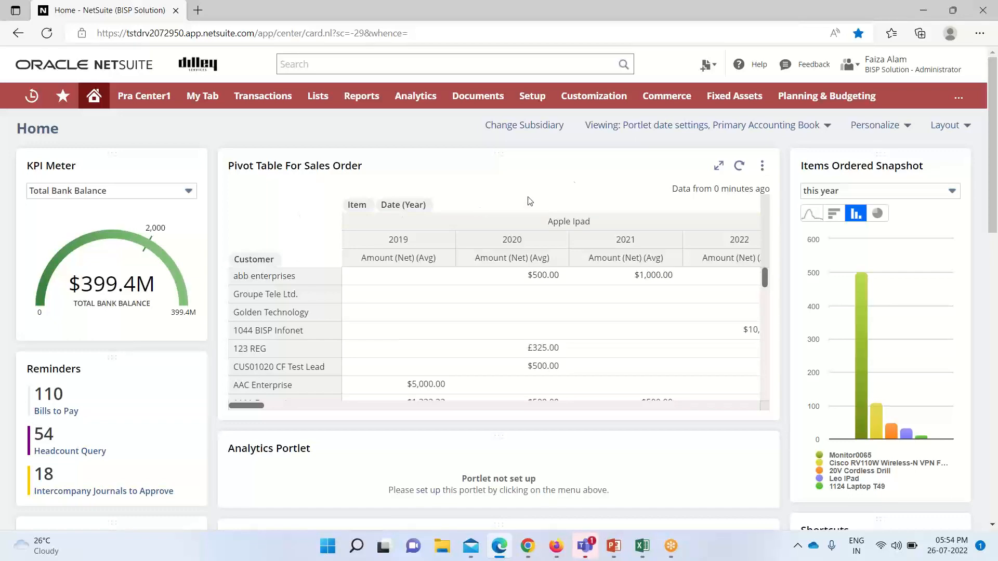
left_click_drag(635, 174, 635, 174)
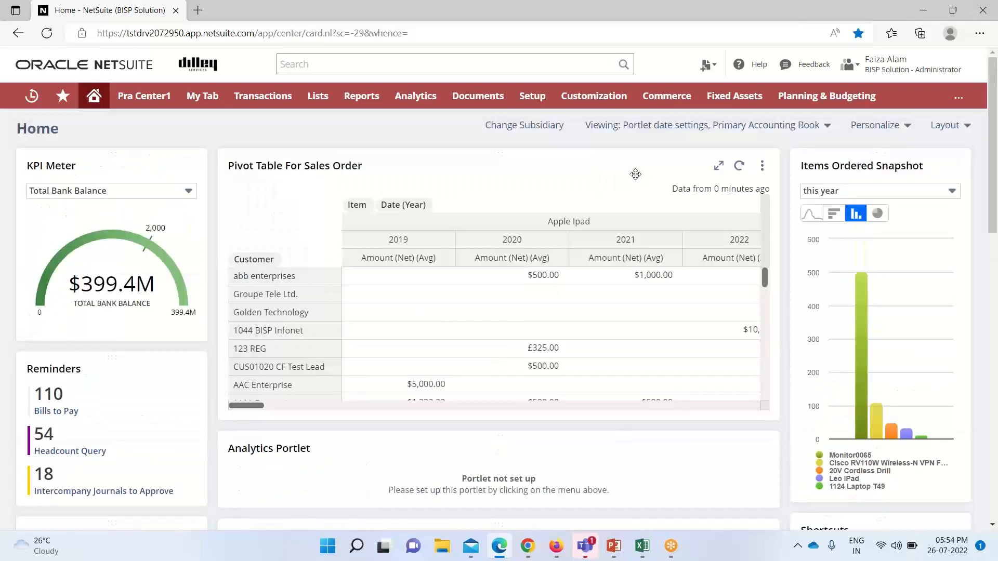
left_click(719, 166)
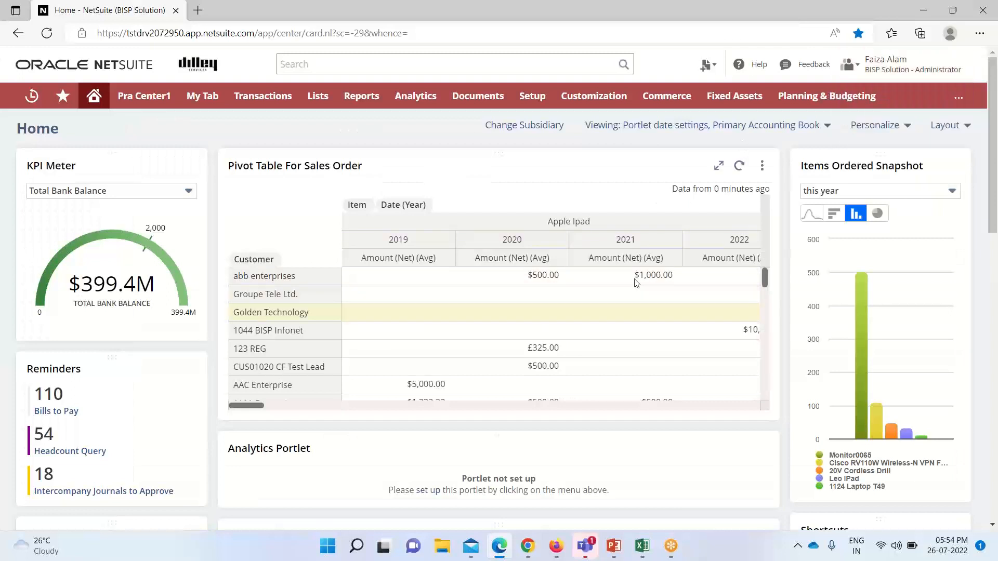
scroll(624, 283, "down", 2)
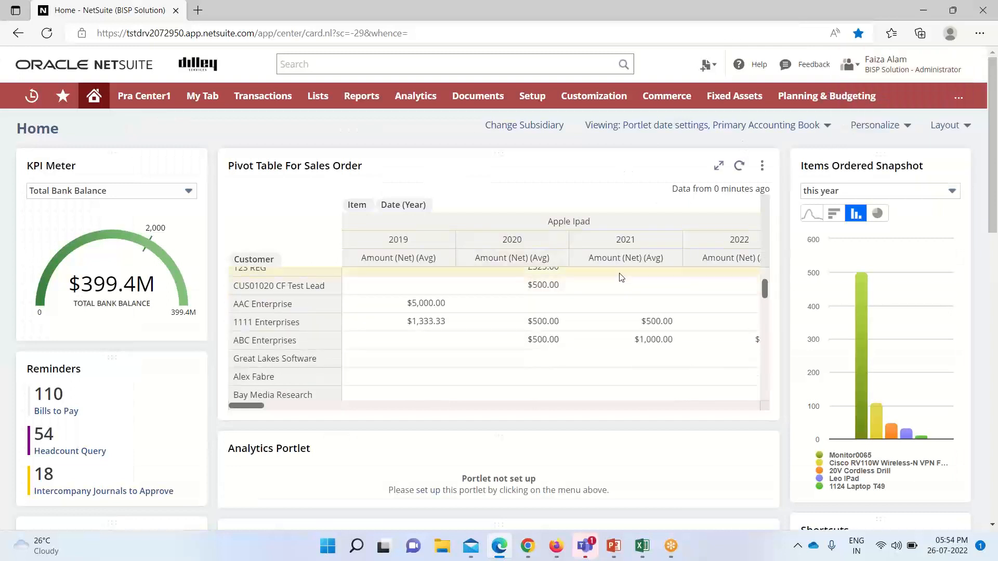
scroll(692, 392, "down", 3)
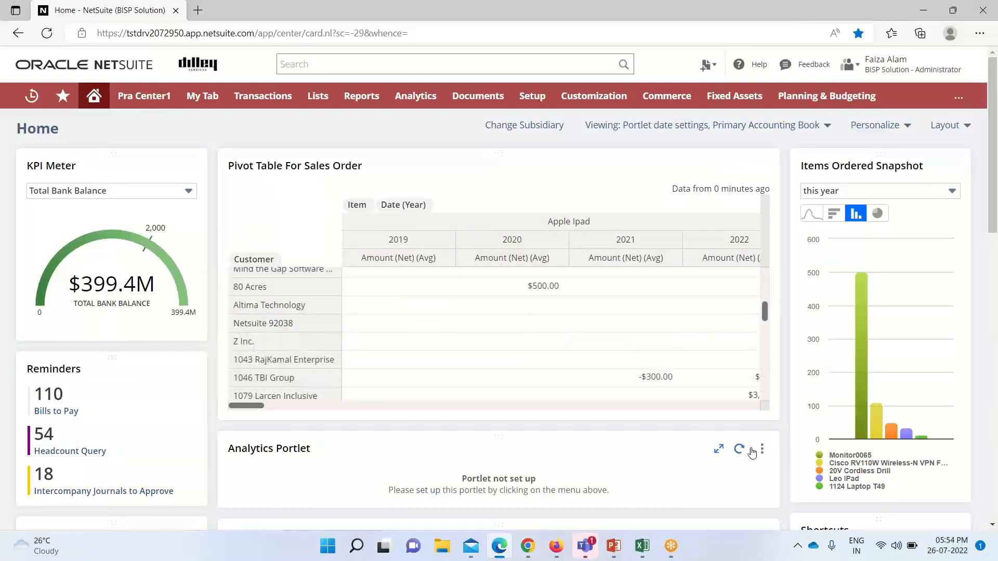
- Set up the remaining empty Analytics portlet as a Chart Portlet using Chart 1 of the Sales Order Workbook DB
left_click_drag(997, 210, 974, 234)
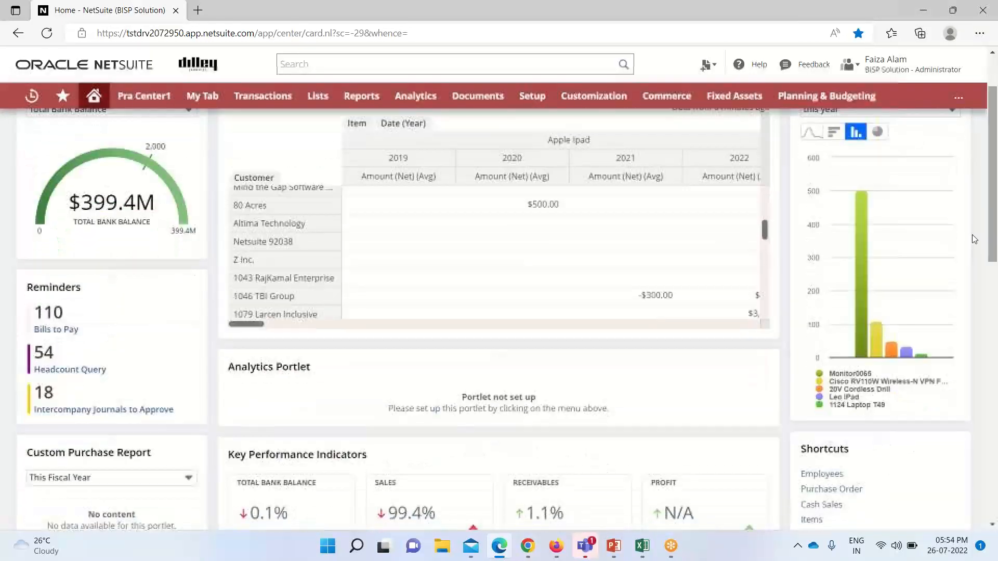
left_click(762, 368)
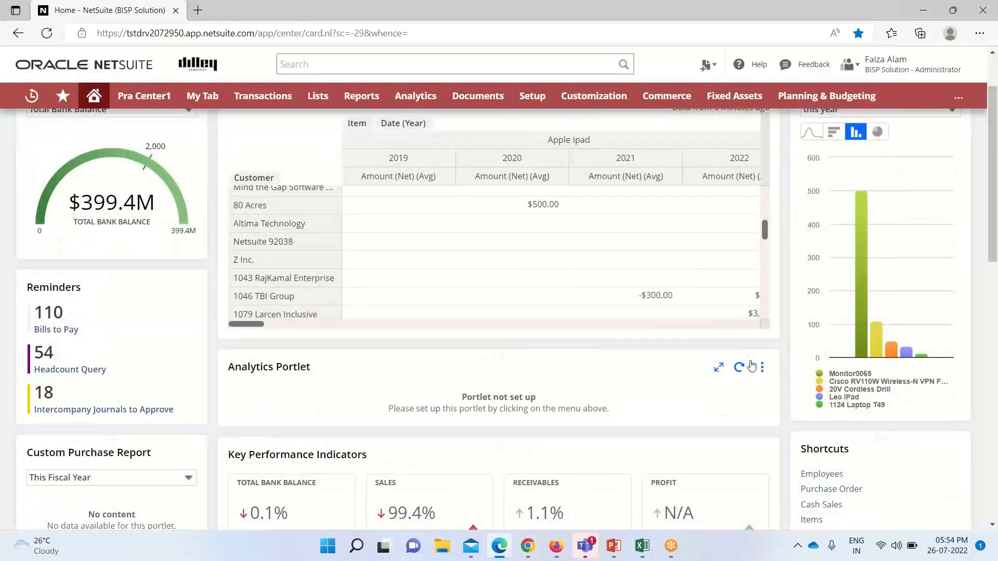
mouse_move(762, 368)
left_click(740, 385)
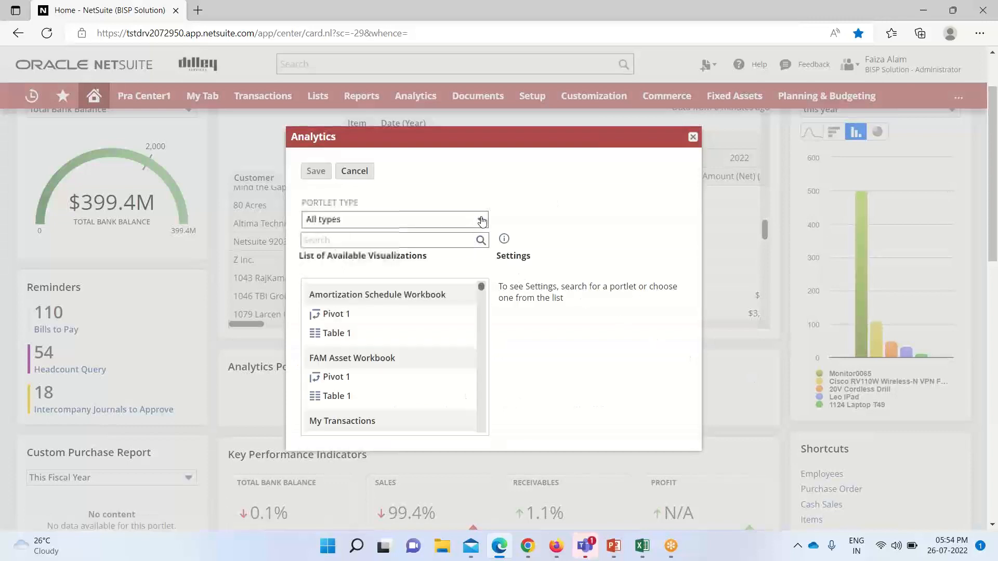
left_click(480, 219)
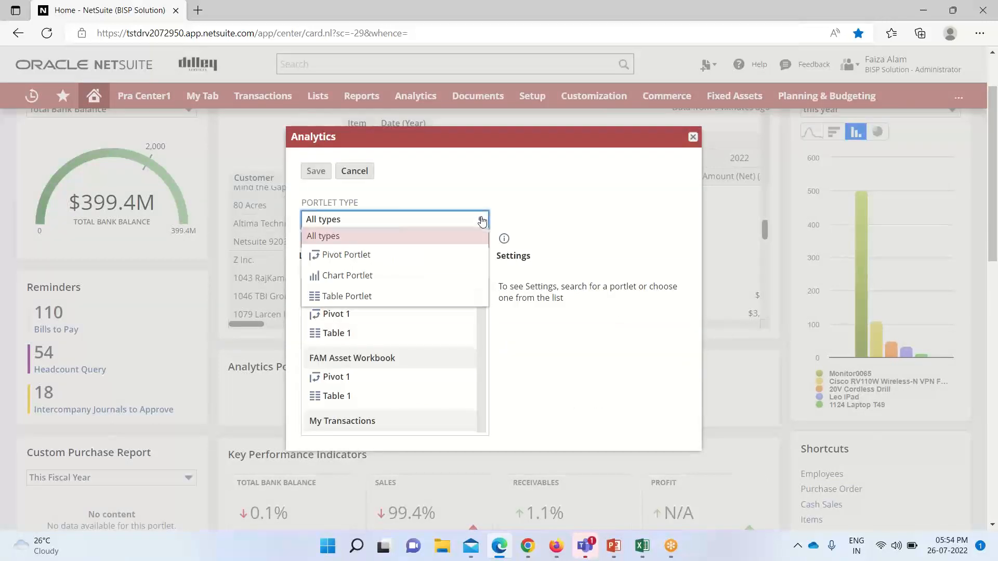
left_click(448, 277)
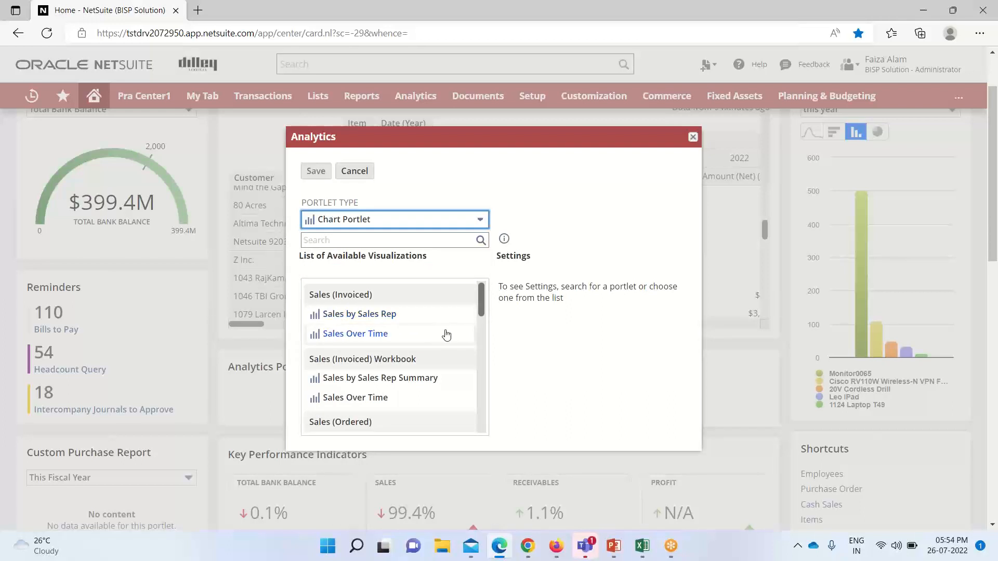
scroll(442, 334, "down", 5)
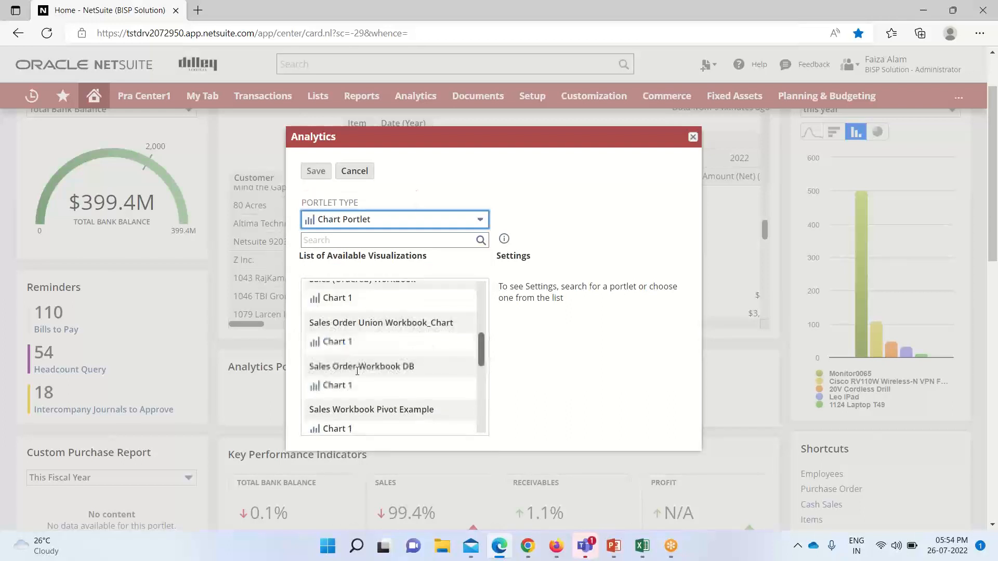
left_click(343, 387)
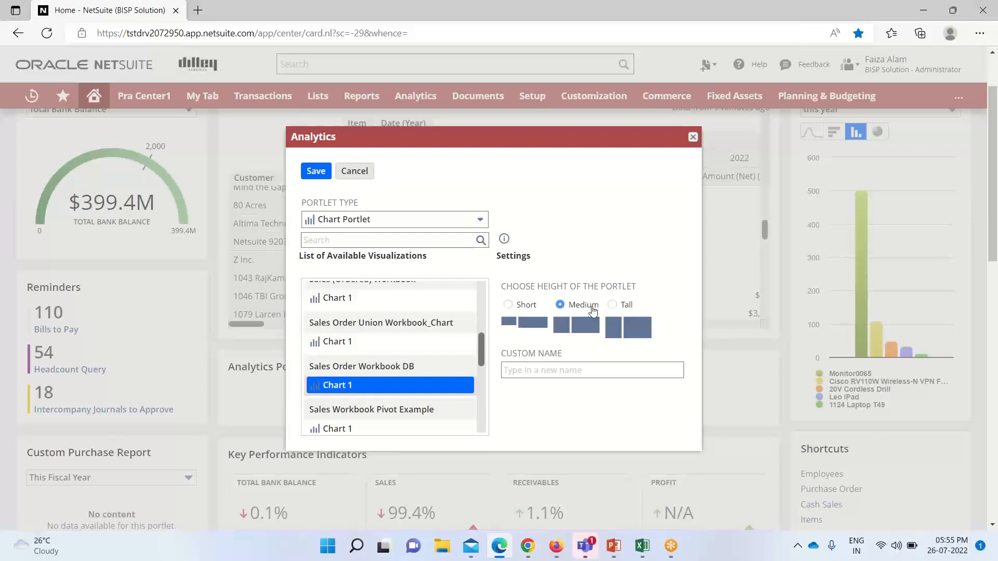
- Give the chart portlet the custom name "Sales Order by Customer and Item" and save its setup
left_click(517, 368)
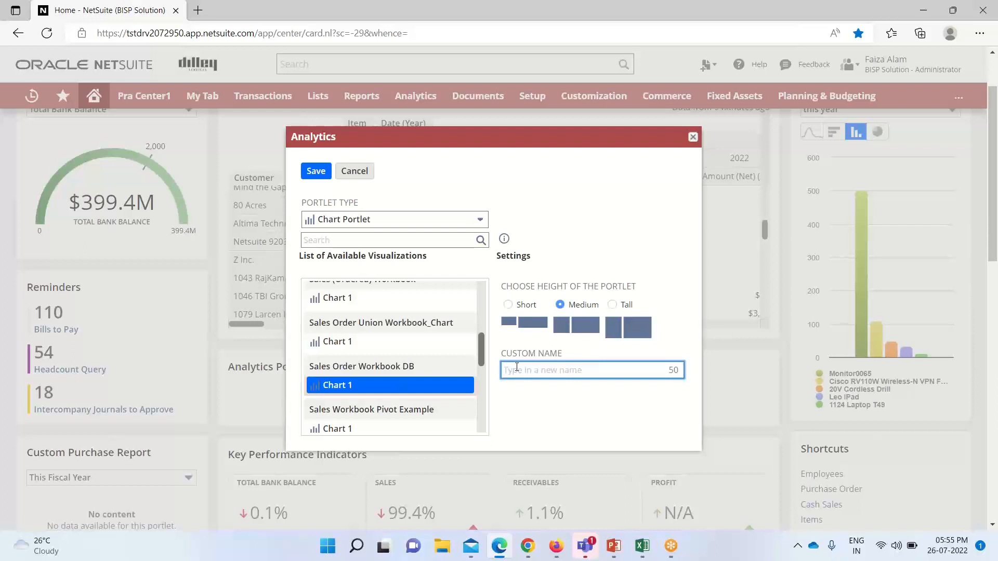
type("S")
type("ales Order")
type("by Customer and")
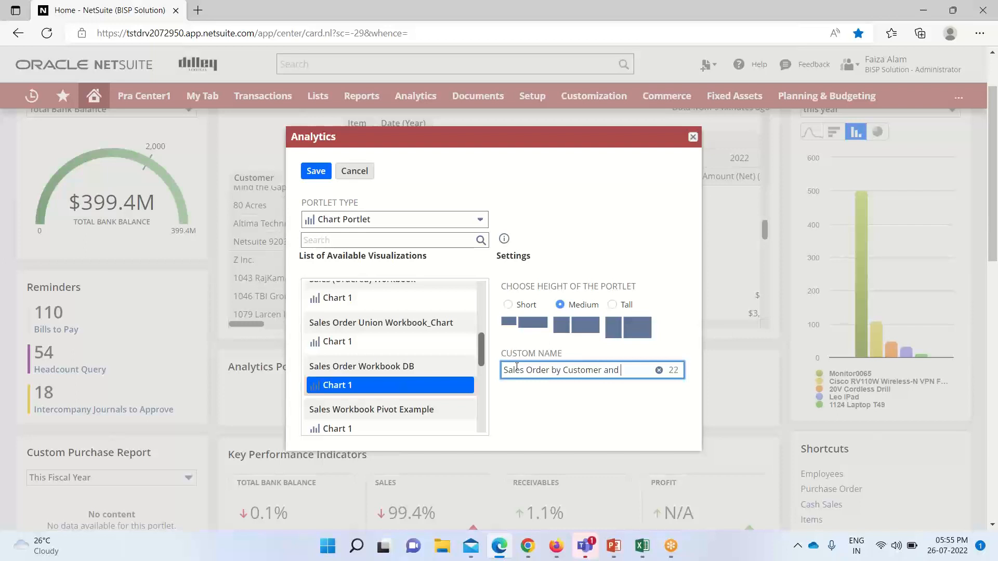
type(" Item")
left_click(326, 177)
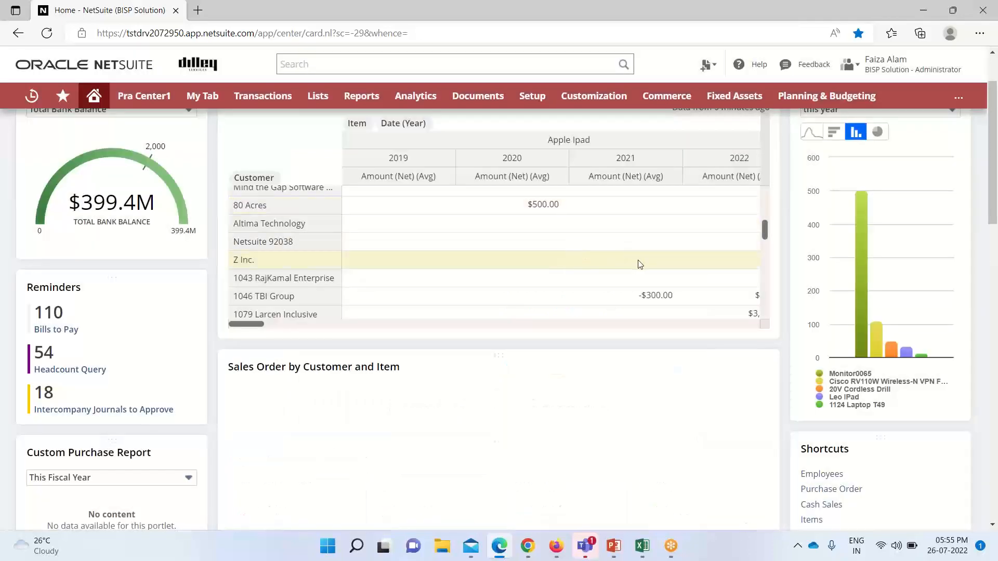
- Try the Bar Chart type in the Sales Order by Customer and Item portlet, and switch it to Stacked Column Chart
scroll(645, 265, "down", 3)
scroll(790, 335, "down", 4)
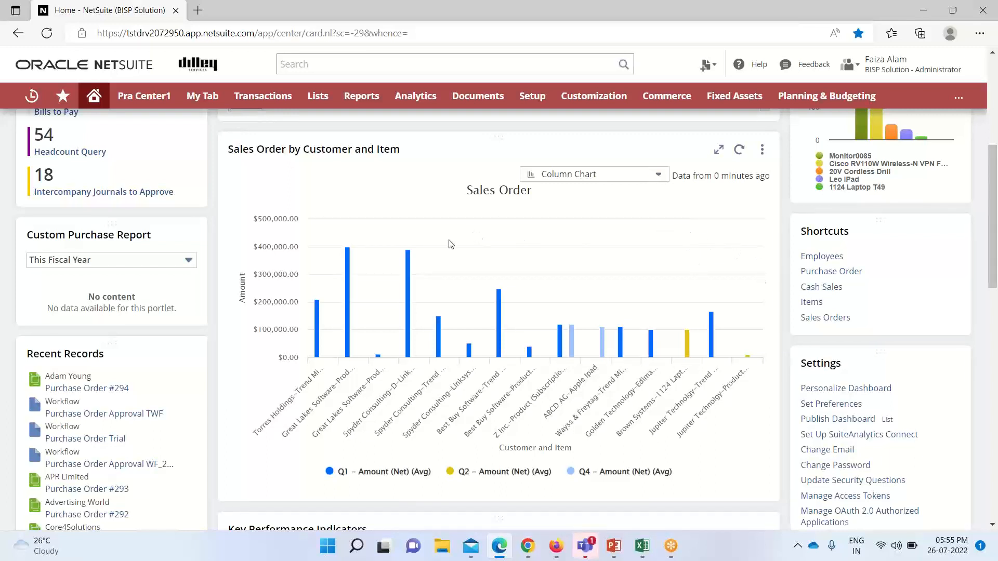
left_click(659, 178)
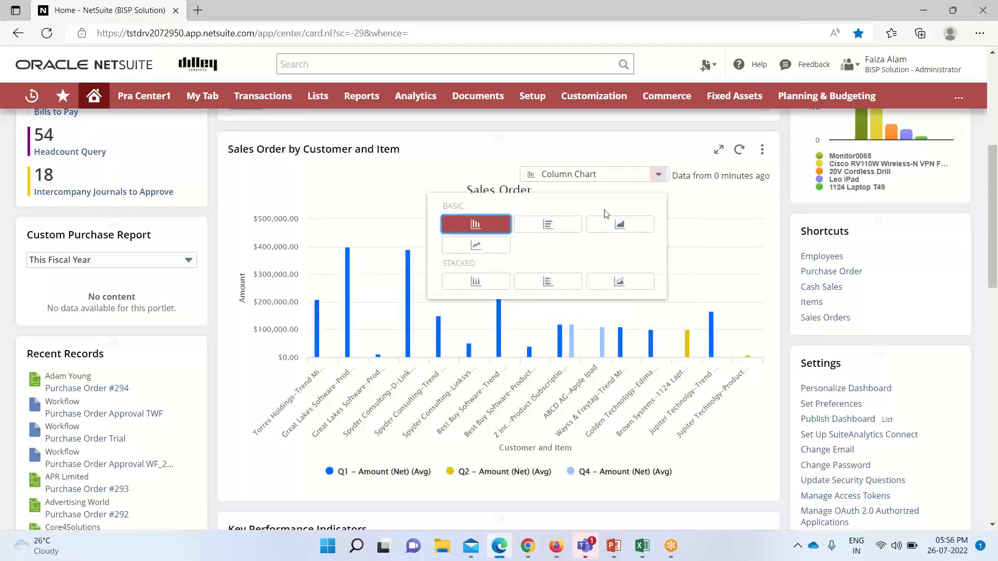
left_click(556, 224)
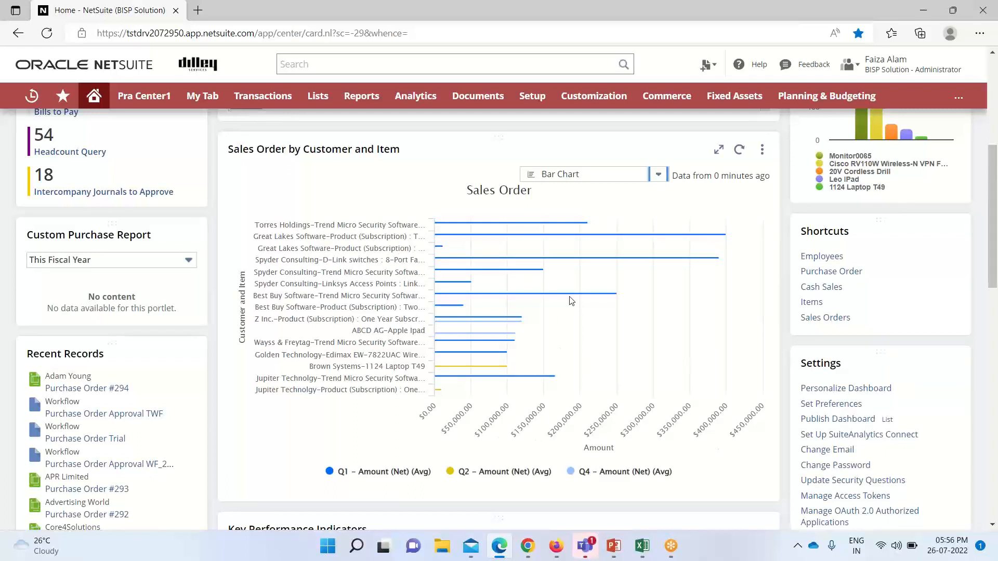
left_click(659, 175)
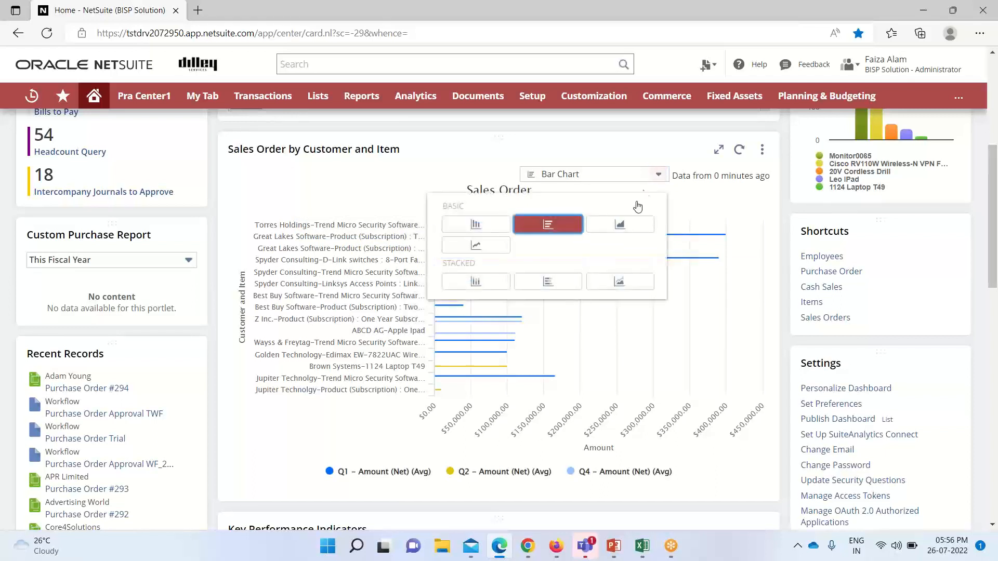
left_click(481, 283)
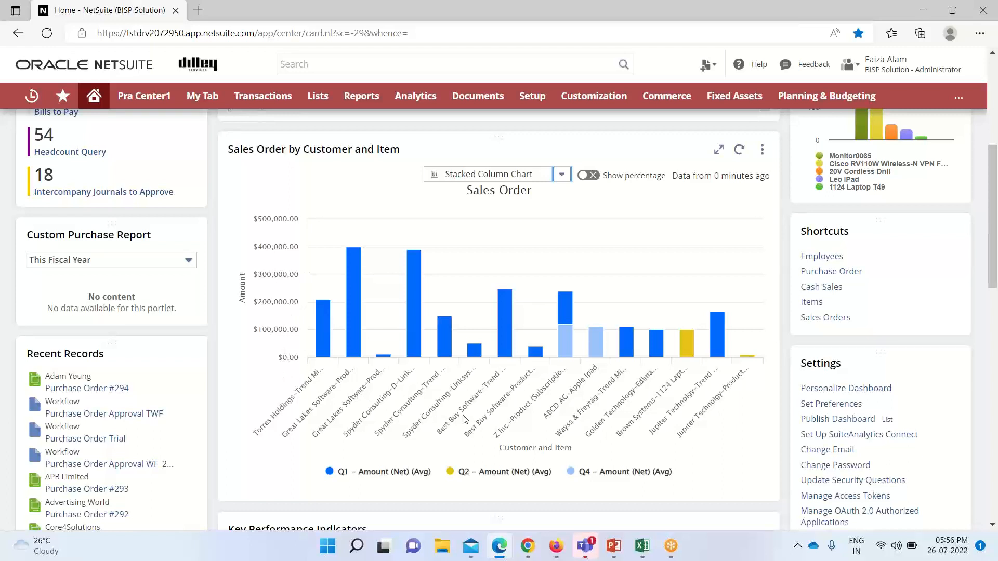
- Try the Stacked Bar Chart type in the Sales Order by Customer and Item portlet, and switch it back to Stacked Column Chart
left_click(562, 176)
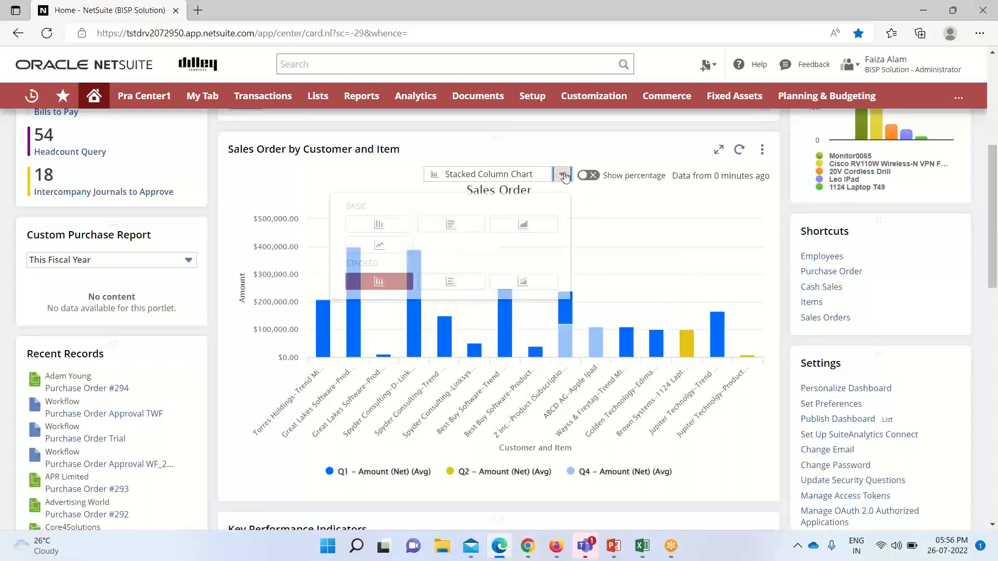
left_click(451, 283)
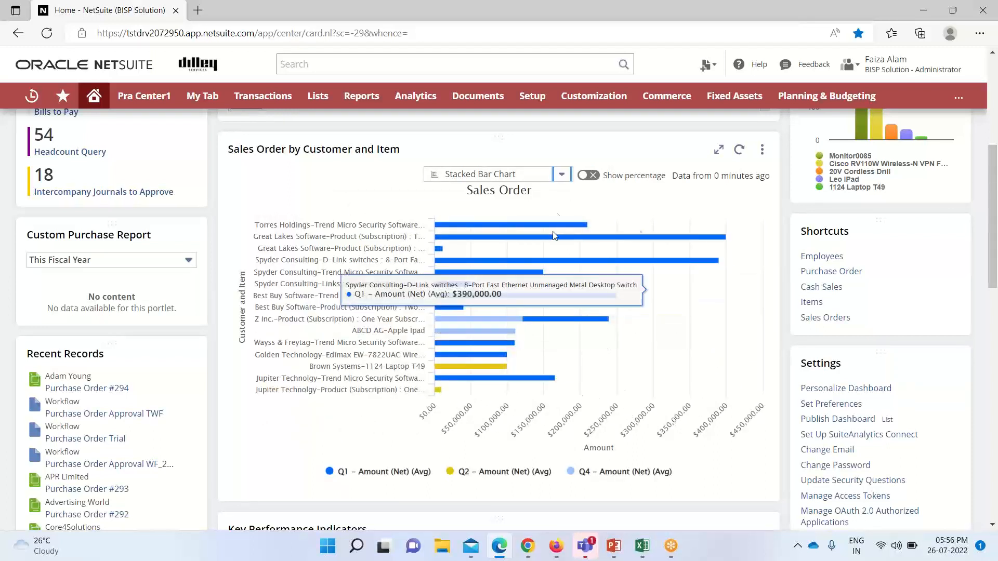
left_click(561, 176)
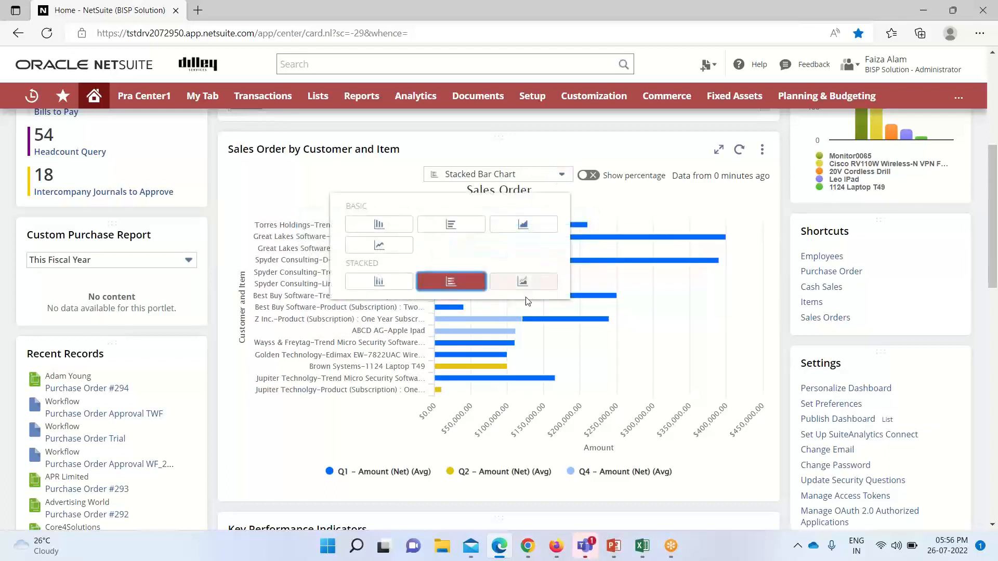
left_click(376, 282)
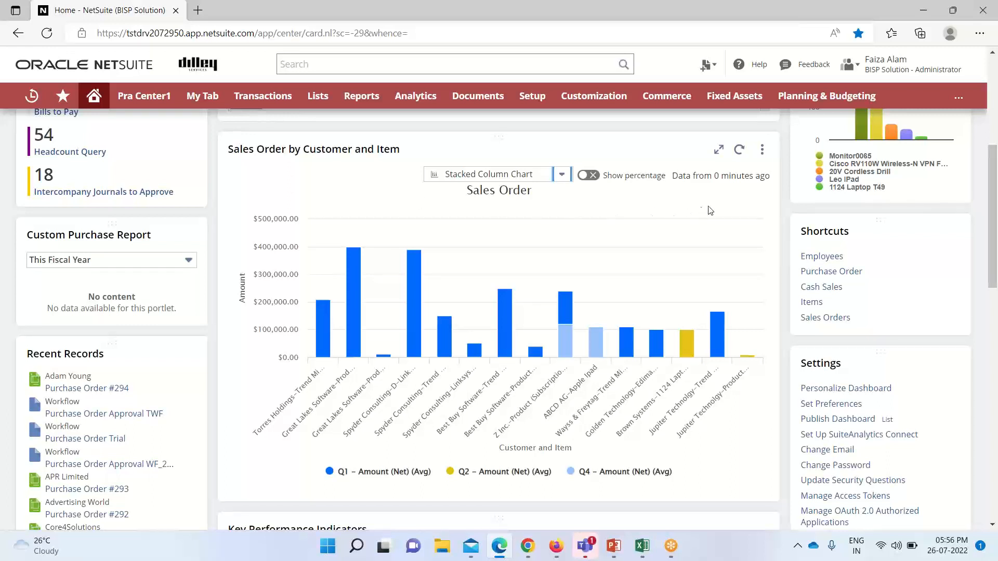
- Open the Sales Order by Customer and Item portlet's chart in its source workbook to view its layout and filter
mouse_move(750, 176)
left_click(761, 151)
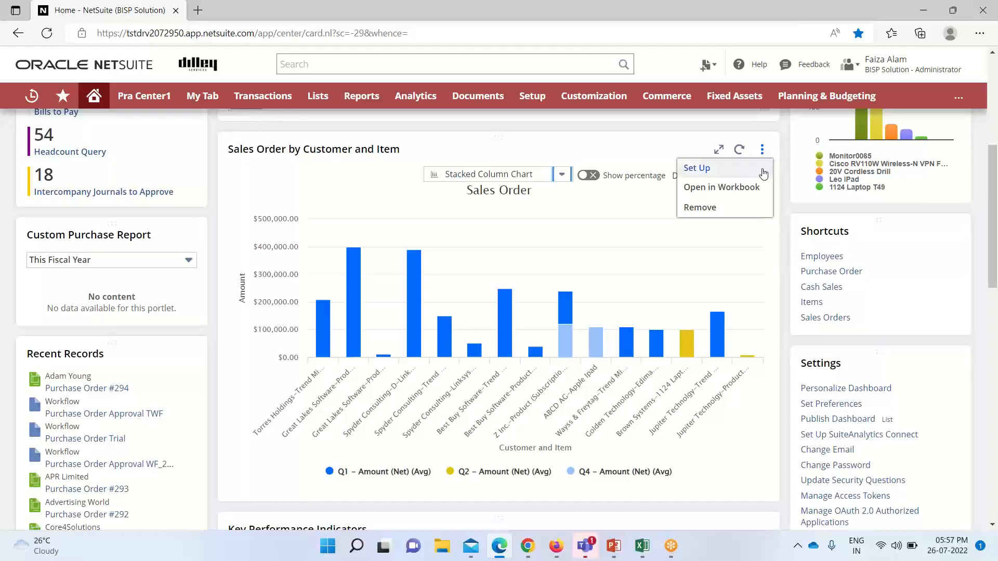
left_click(734, 193)
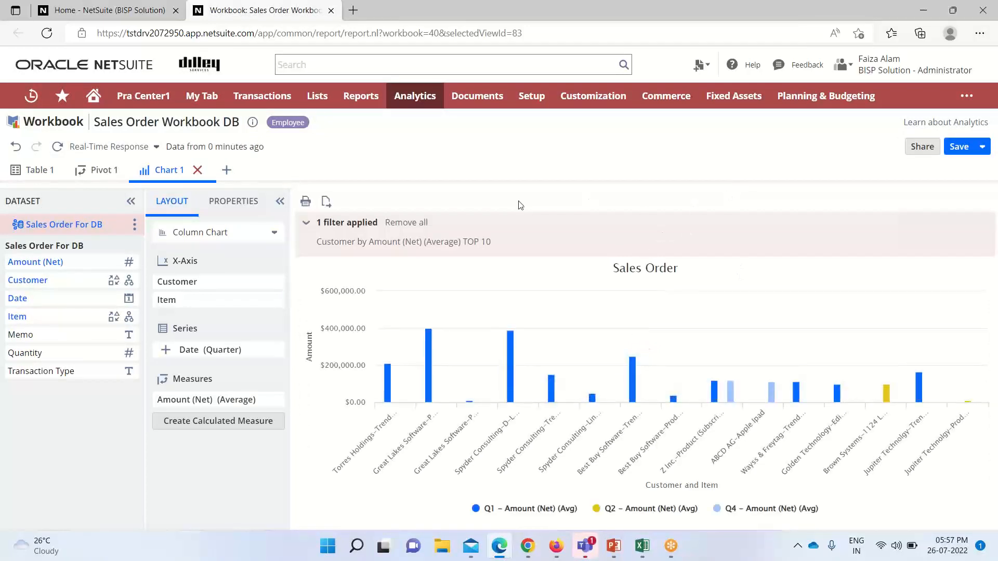
- Return to the Home dashboard and review the Pivot Table For Sales Order and Sales Order by Customer and Item portlets
left_click(125, 5)
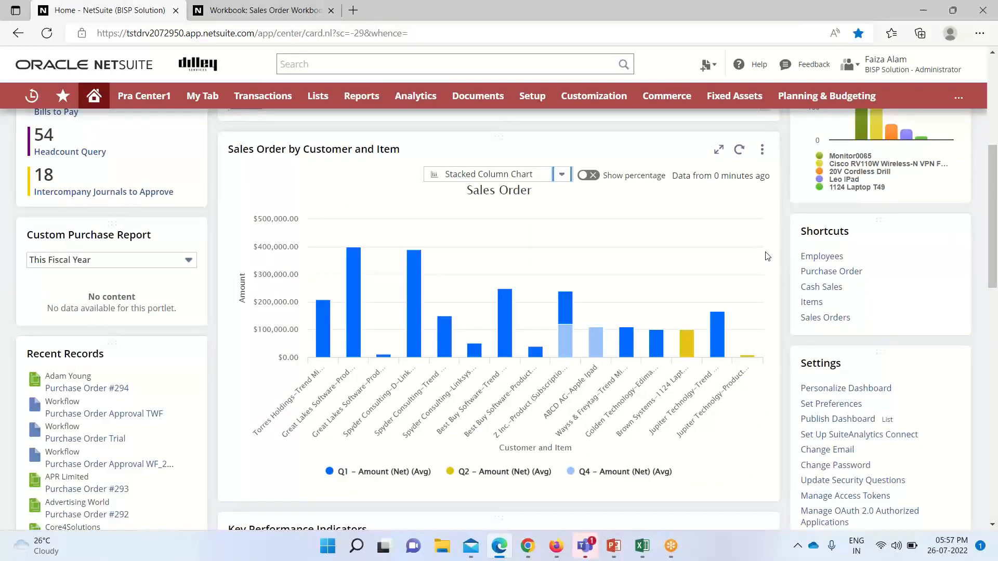
scroll(768, 256, "up", 4)
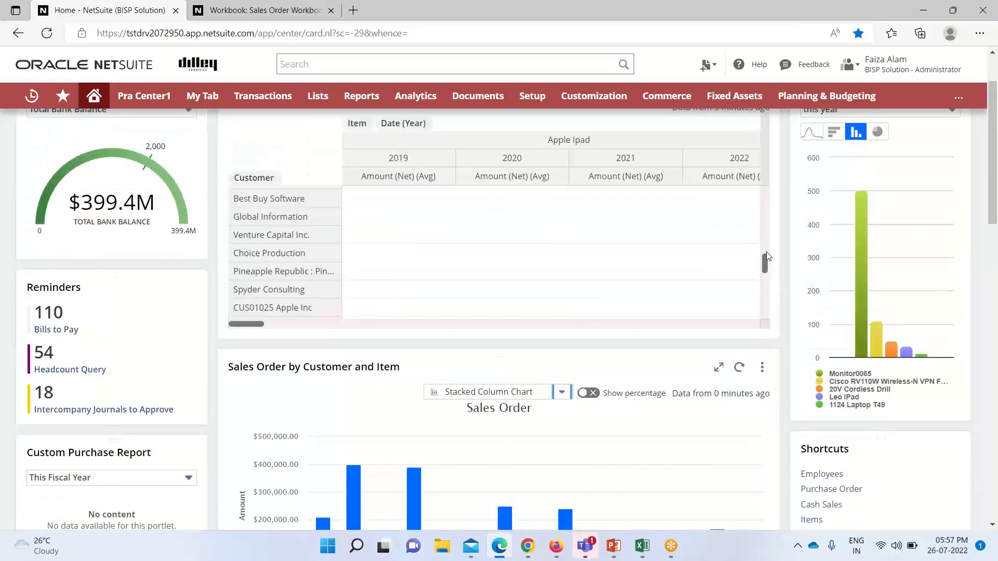
scroll(787, 278, "up", 2)
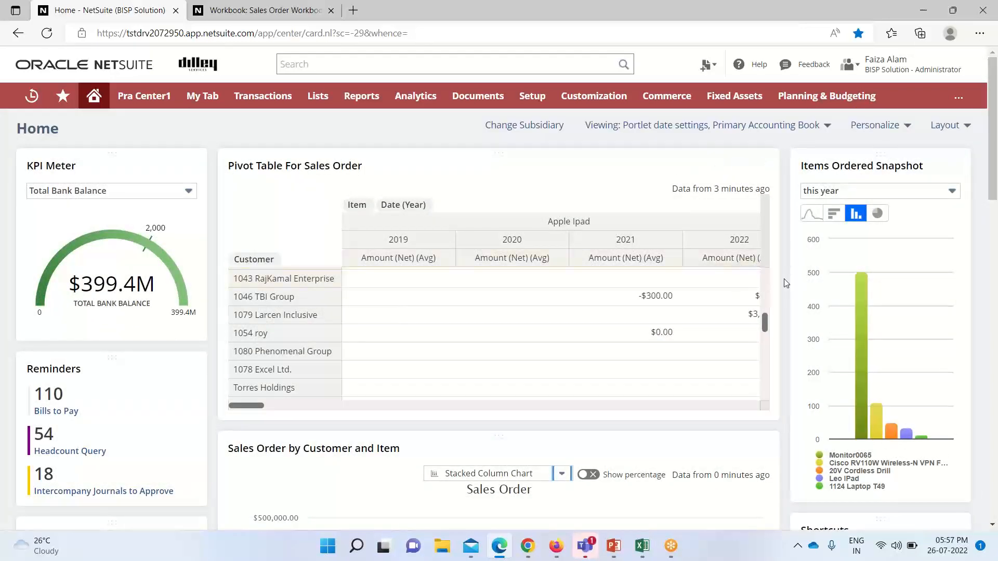
scroll(785, 284, "down", 3)
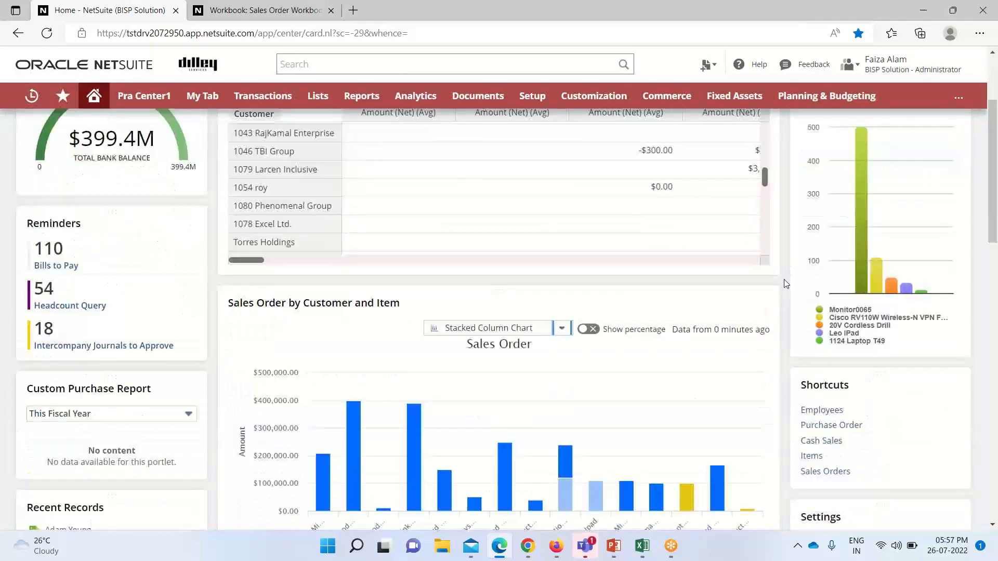